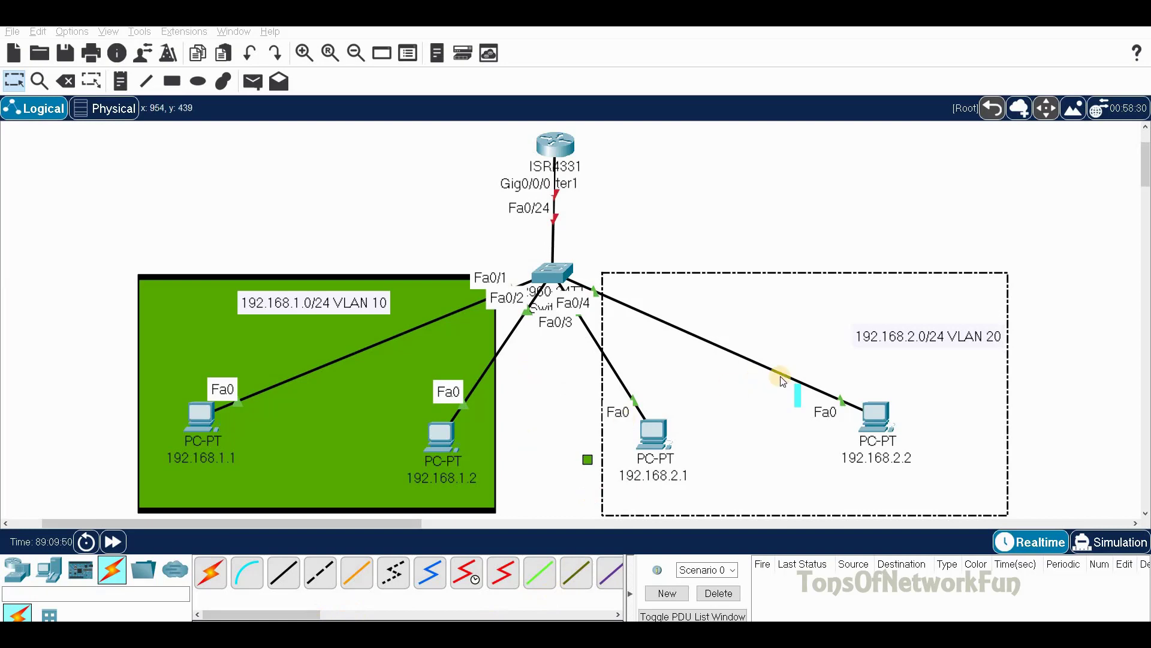
Open Switch1's configuration window on its CLI tab and move it aside.
left_click(783, 234)
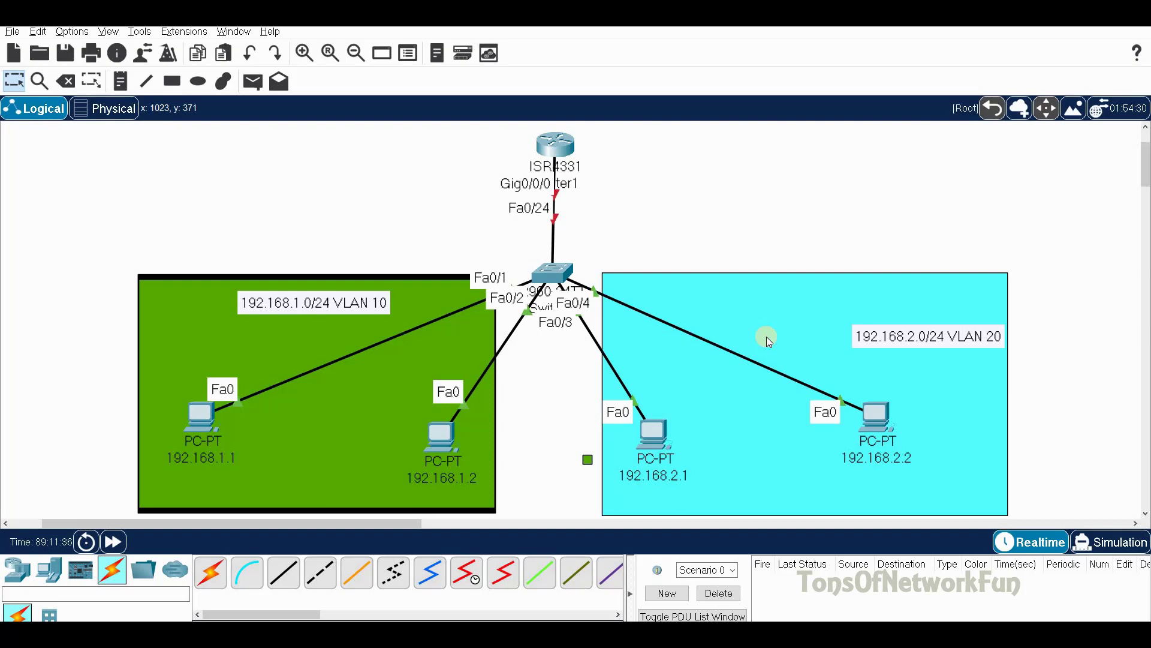
left_click(554, 266)
left_click(553, 275)
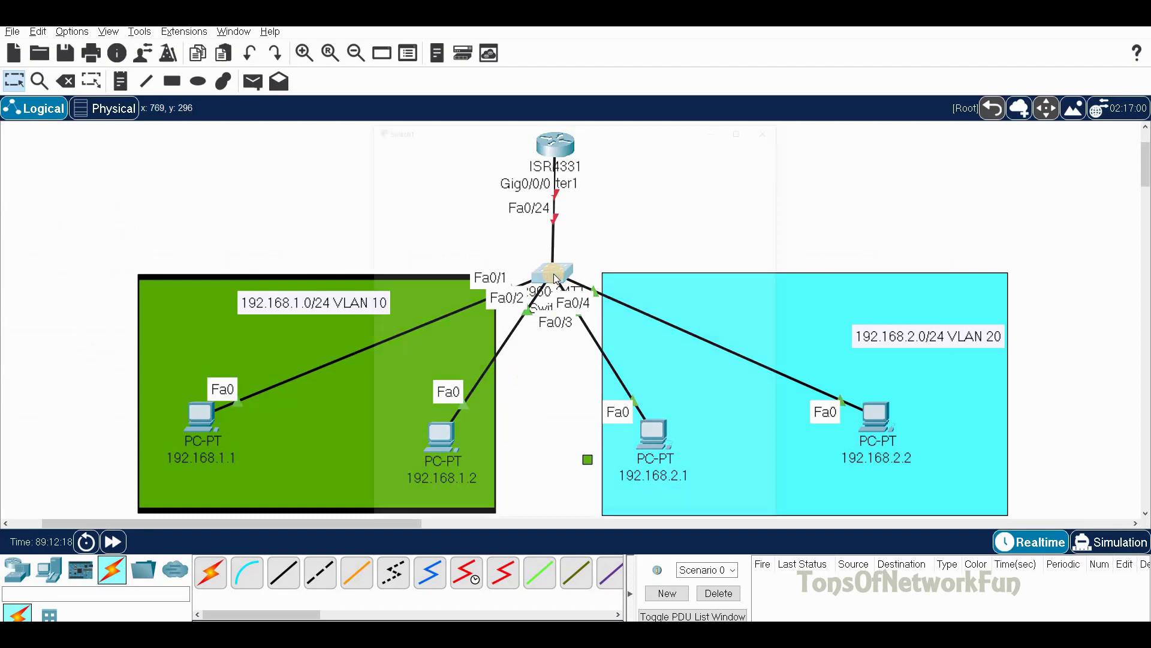
left_click(485, 160)
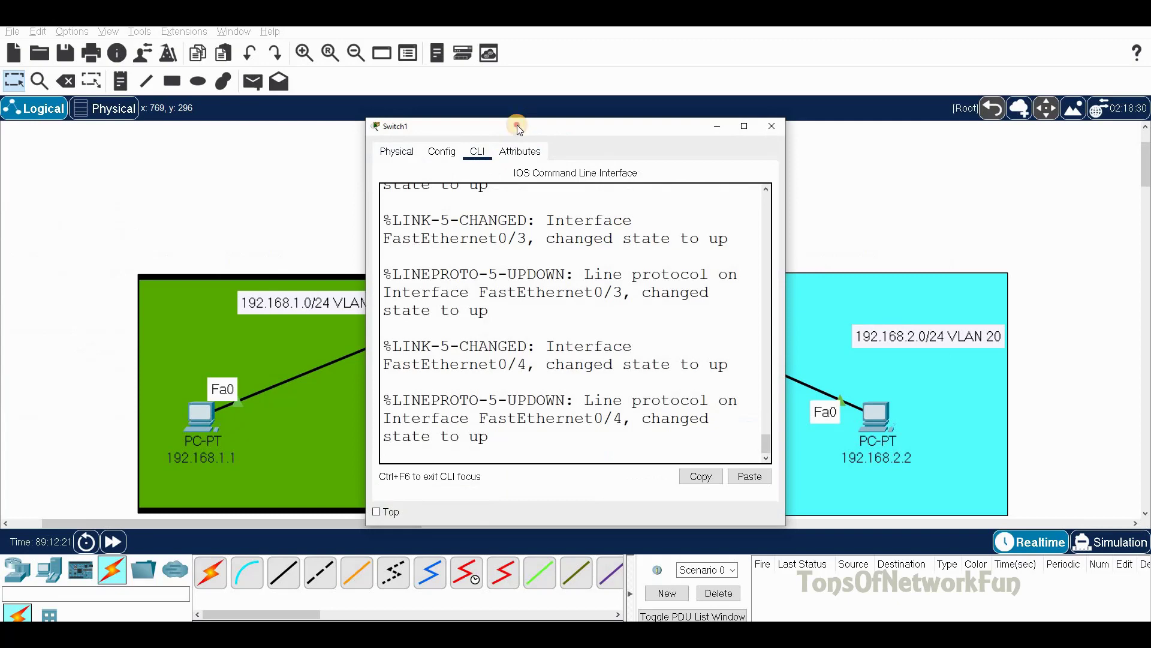
left_click_drag(517, 124, 770, 109)
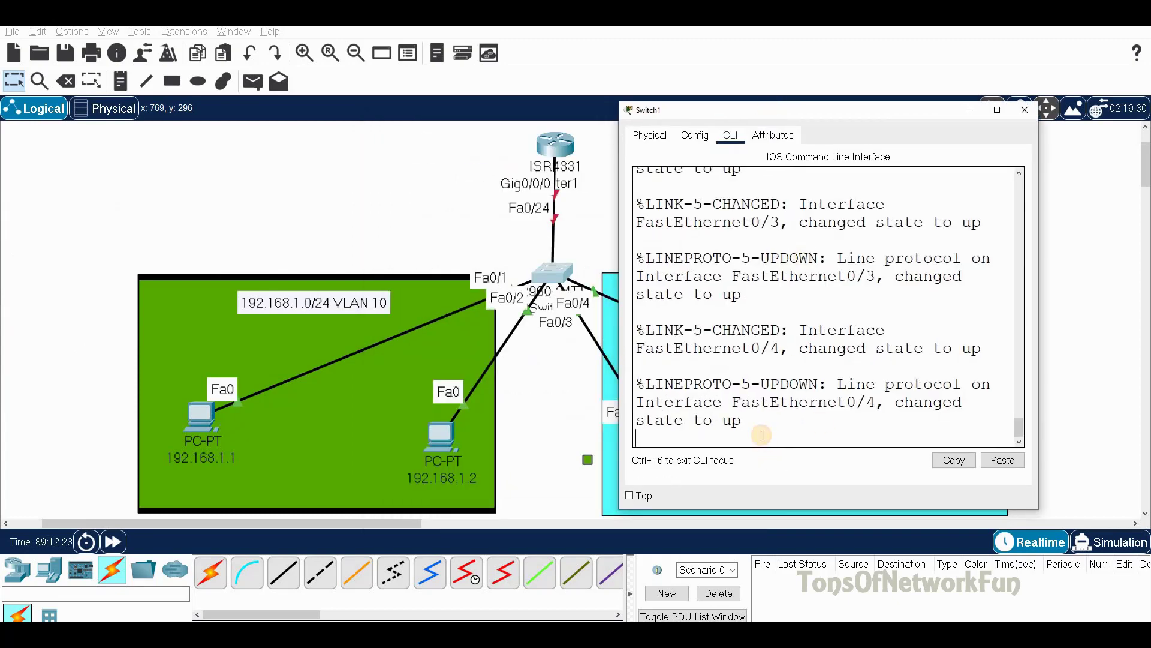
Put Switch1's console into privileged mode, then global configuration mode, with en and conf t.
key("Return")
type("en")
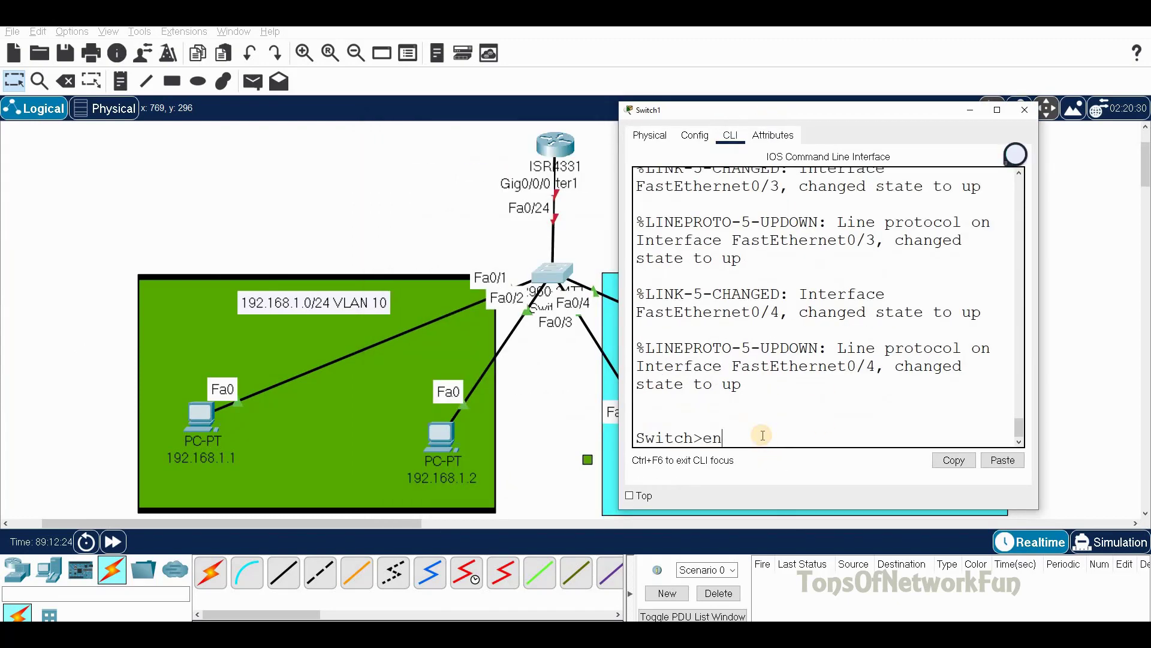
key("Return")
type("conf t")
key("Return")
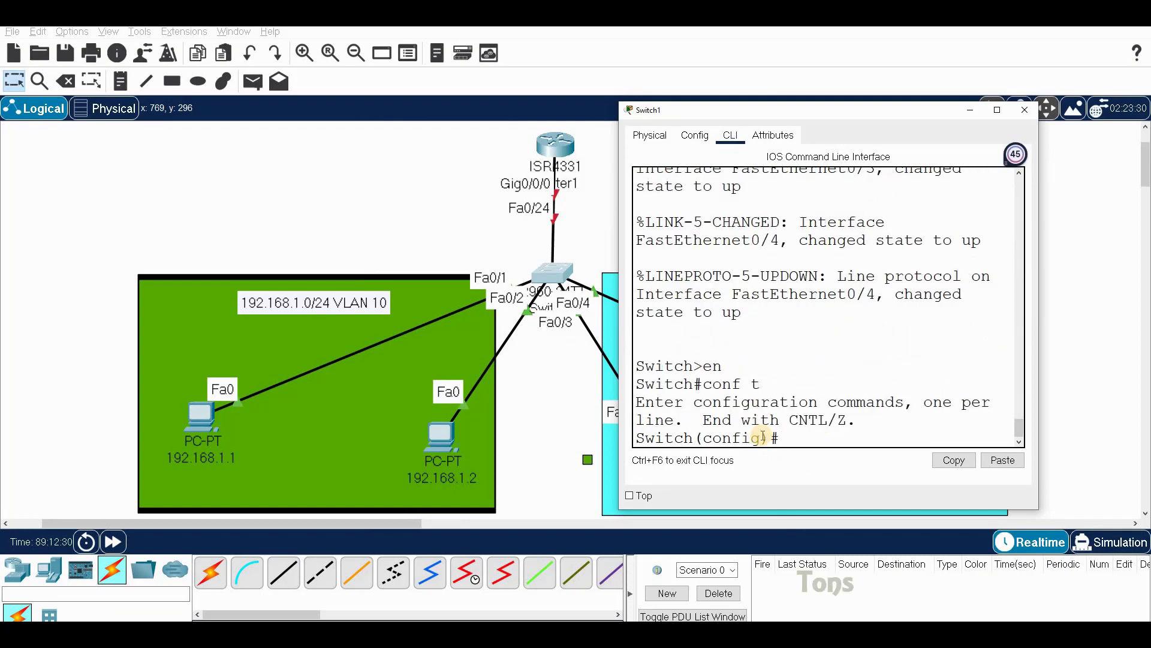
List the VLAN brief with 'do sh vlan br', showing all ports still in default VLAN 1.
type("do sh va")
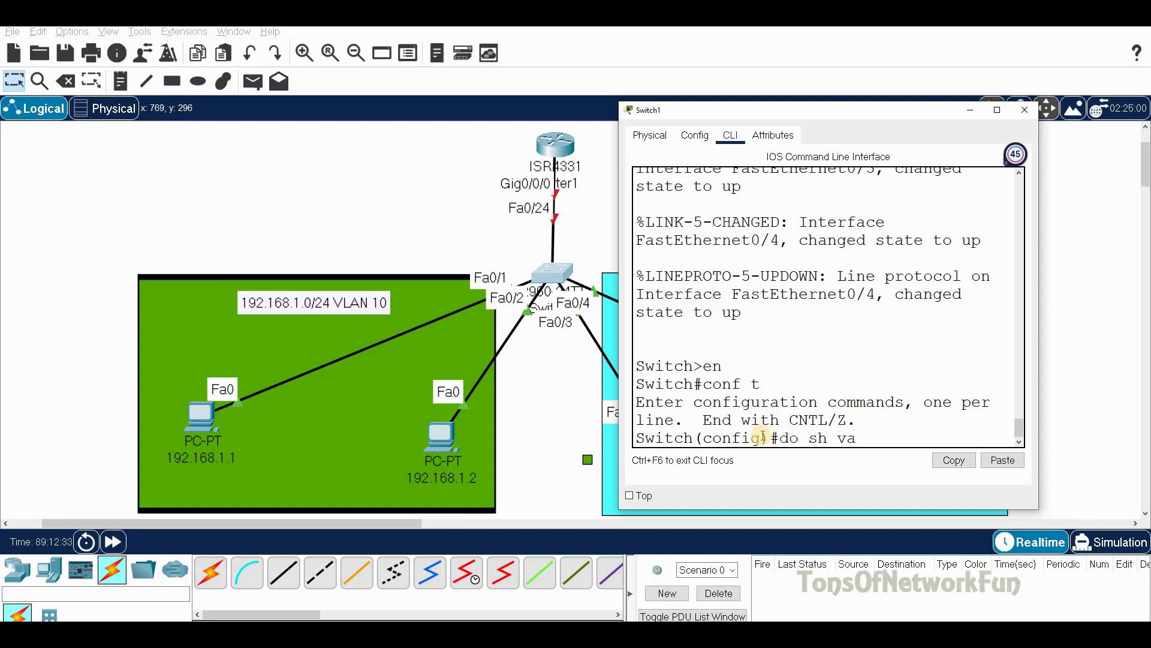
key("BackSpace")
type("lan br")
key("Return")
scroll(681, 234, "up", 6)
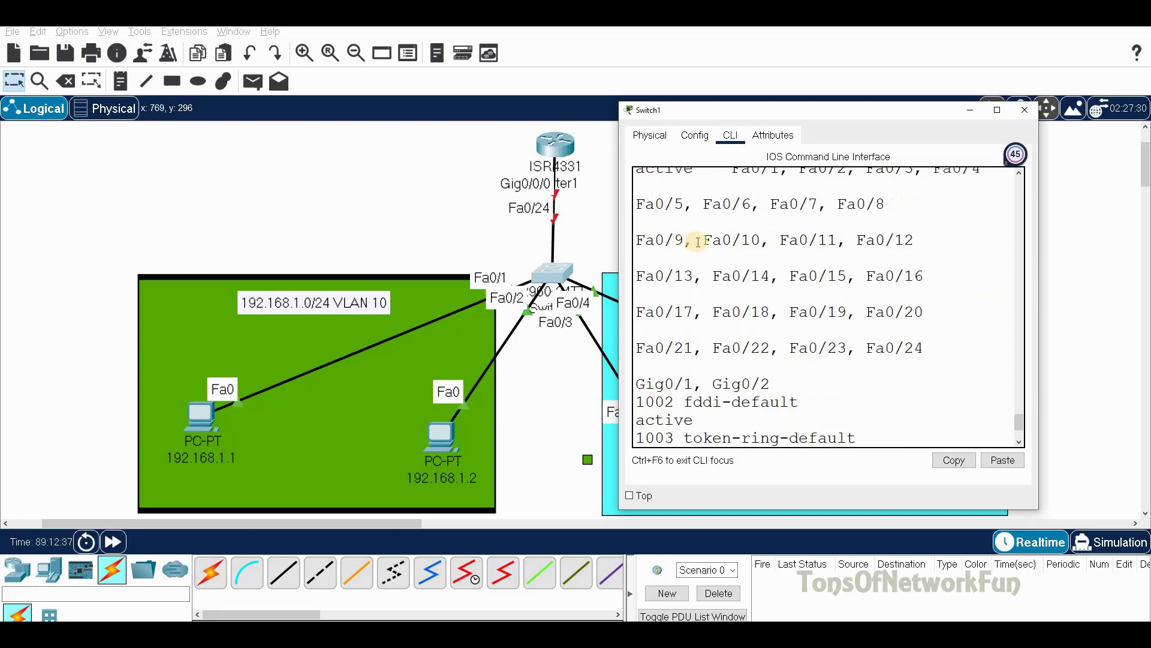
scroll(678, 359, "down", 2)
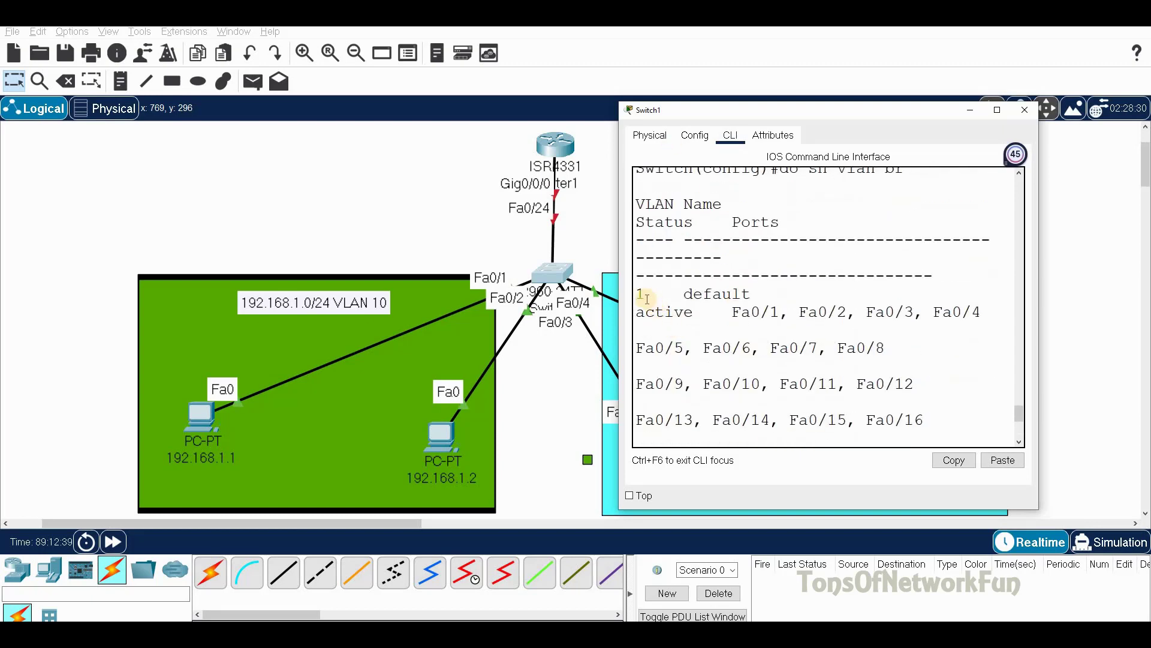
scroll(653, 289, "down", 2)
scroll(653, 290, "down", 3)
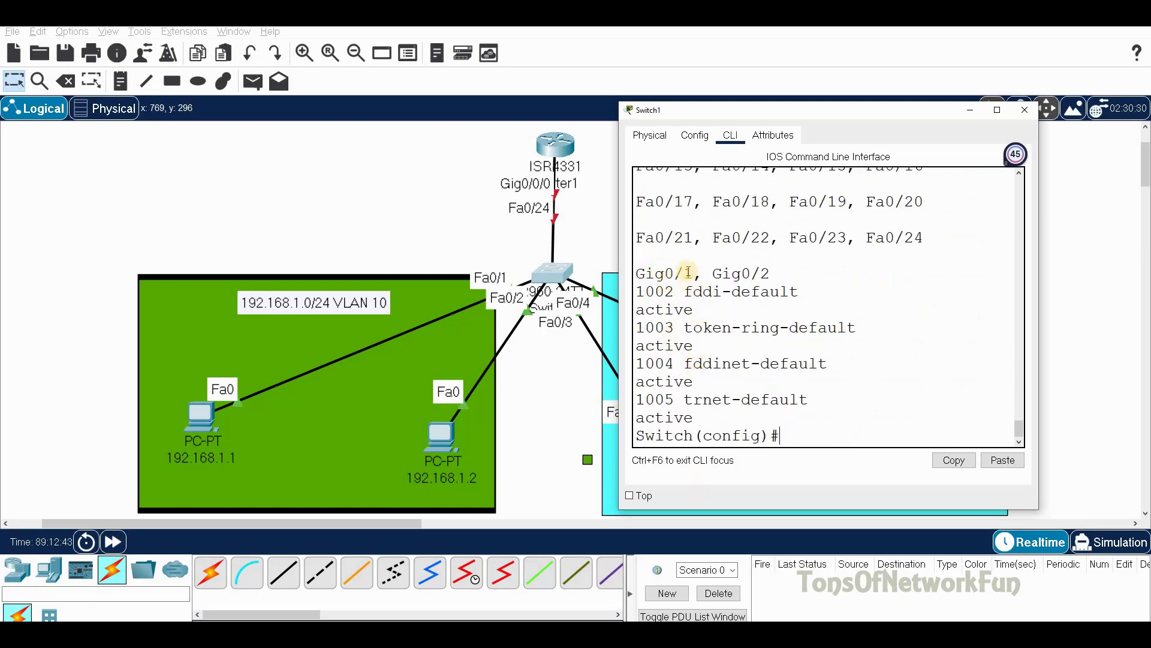
scroll(695, 363, "up", 5)
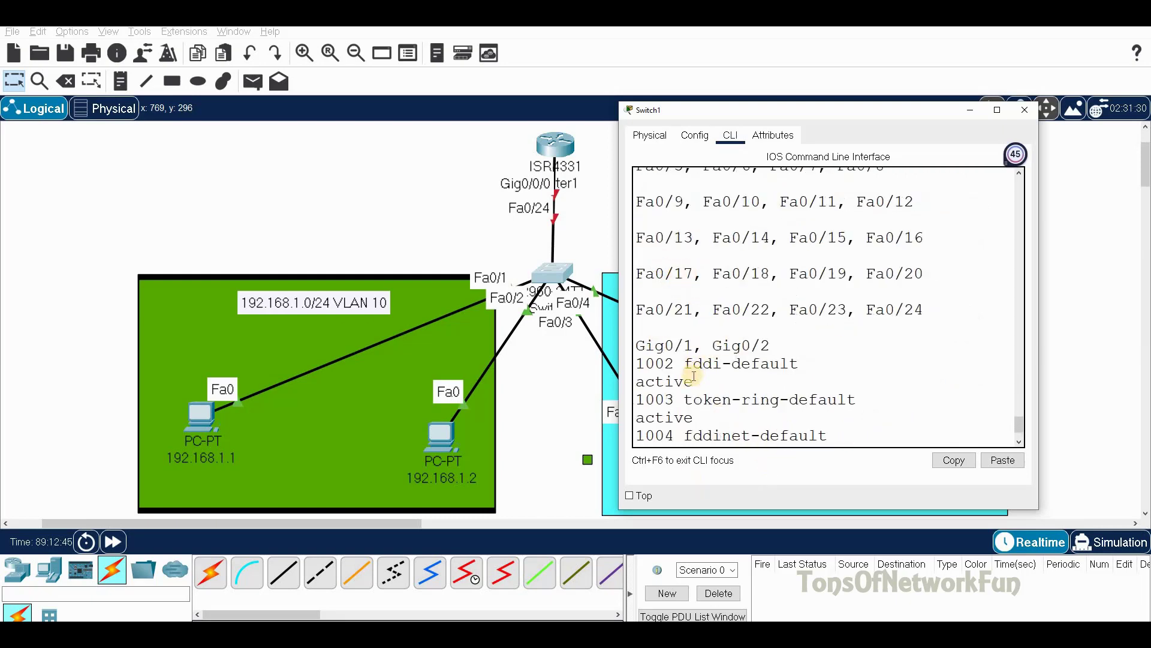
scroll(699, 375, "down", 5)
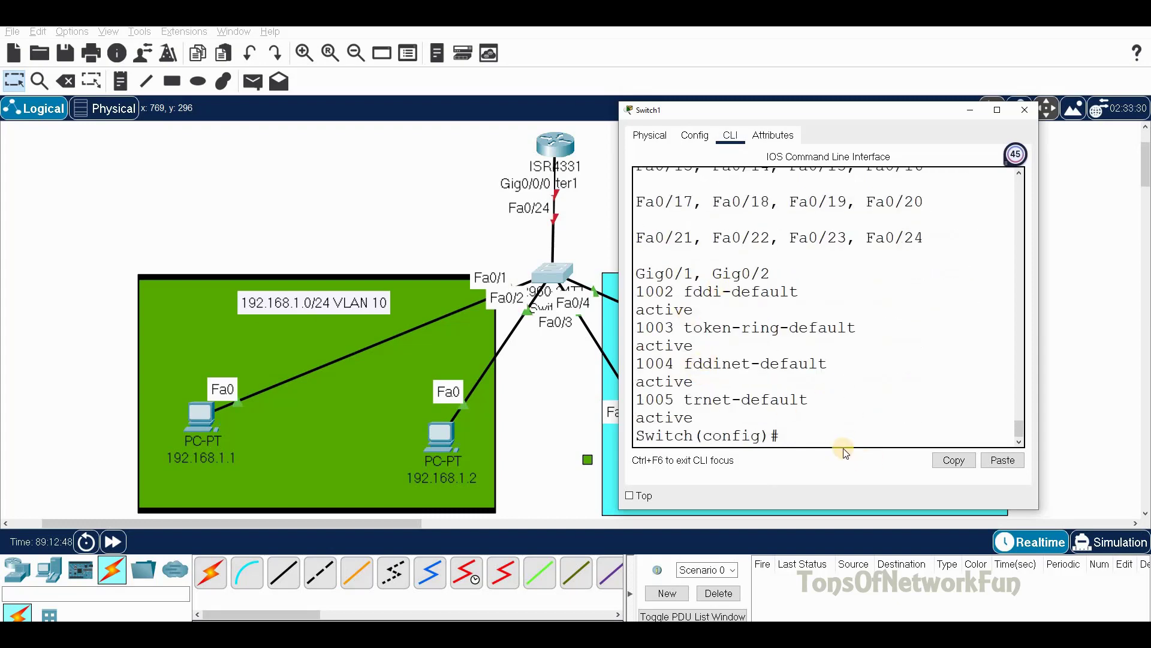
Create VLAN 10 and VLAN 20 on Switch1.
type("vlan")
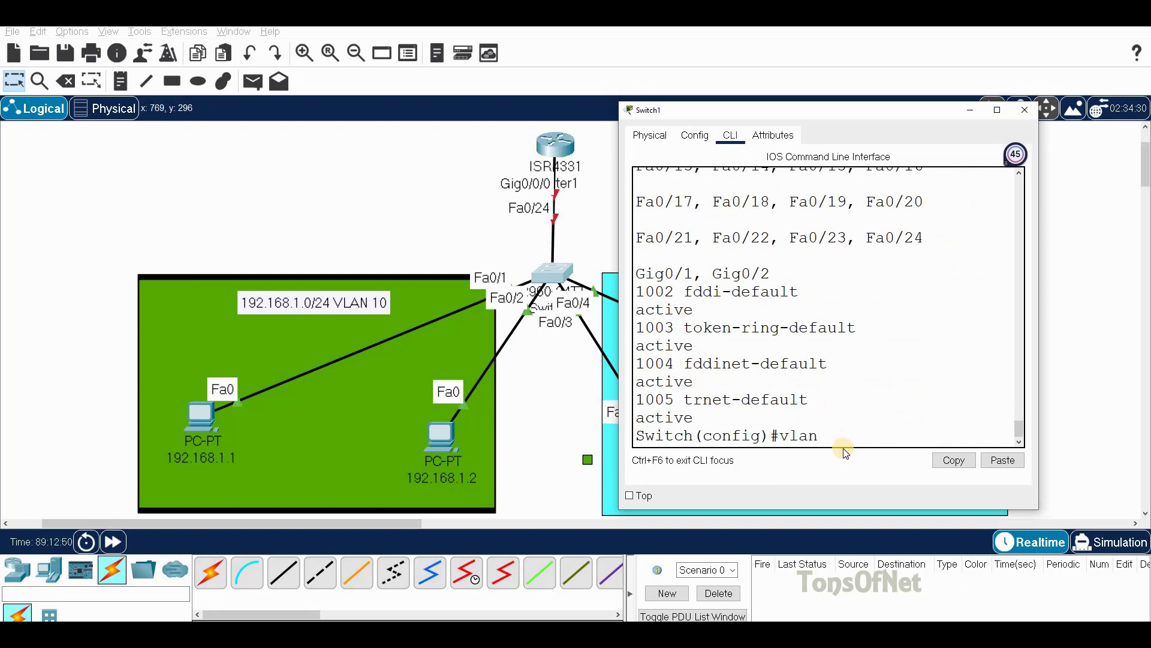
type(" 10")
key("Return")
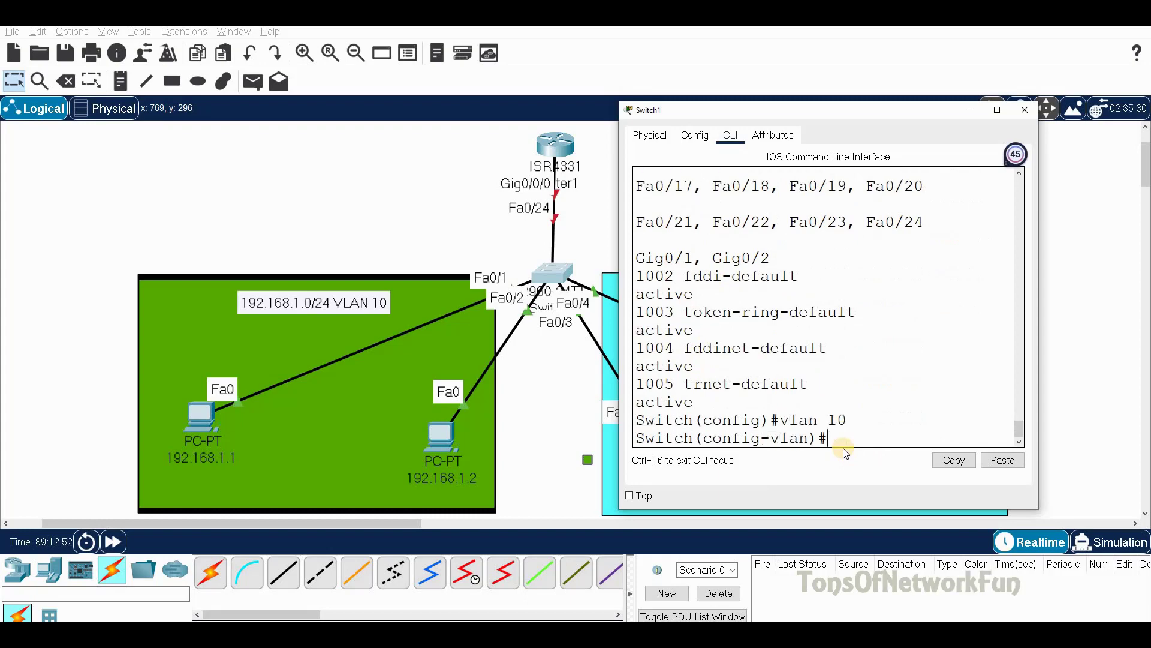
type("an 20")
key("Return")
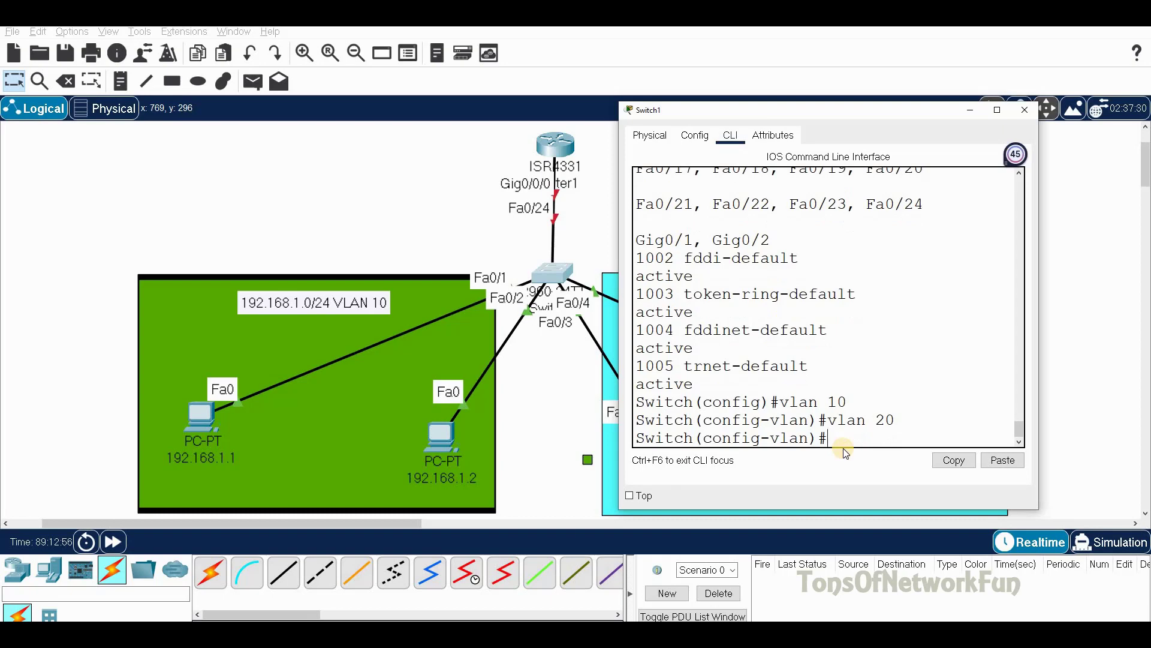
Verify with 'do sh vlan b' that VLAN0010 and VLAN0020 are listed as active.
type("do sh vlan b")
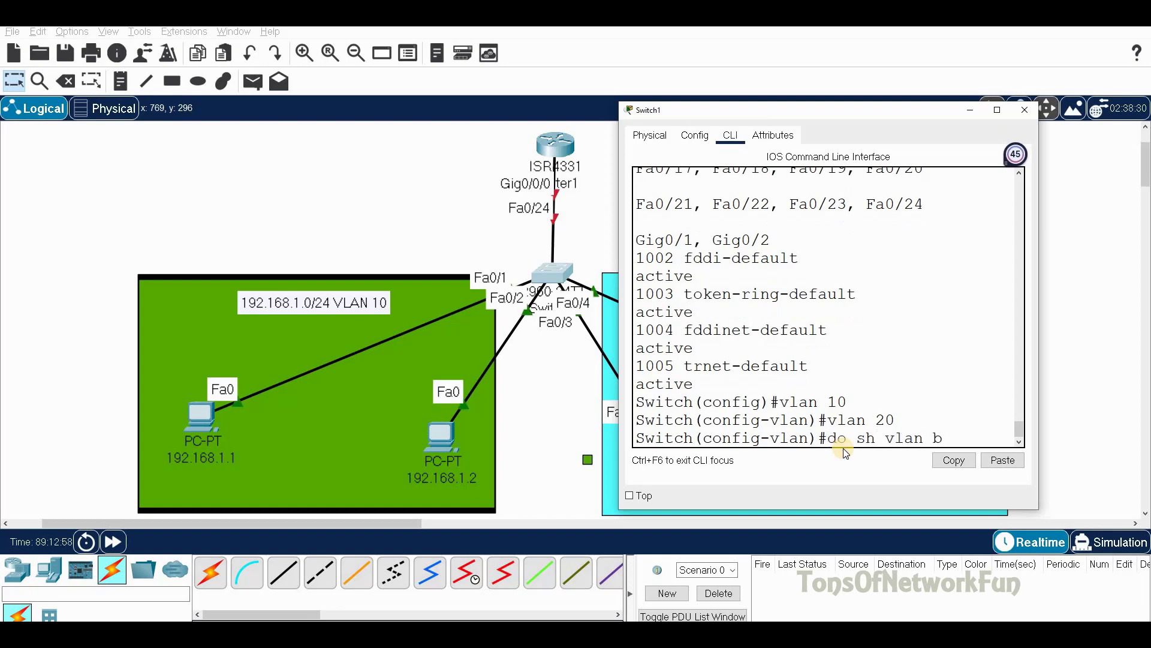
key("Return")
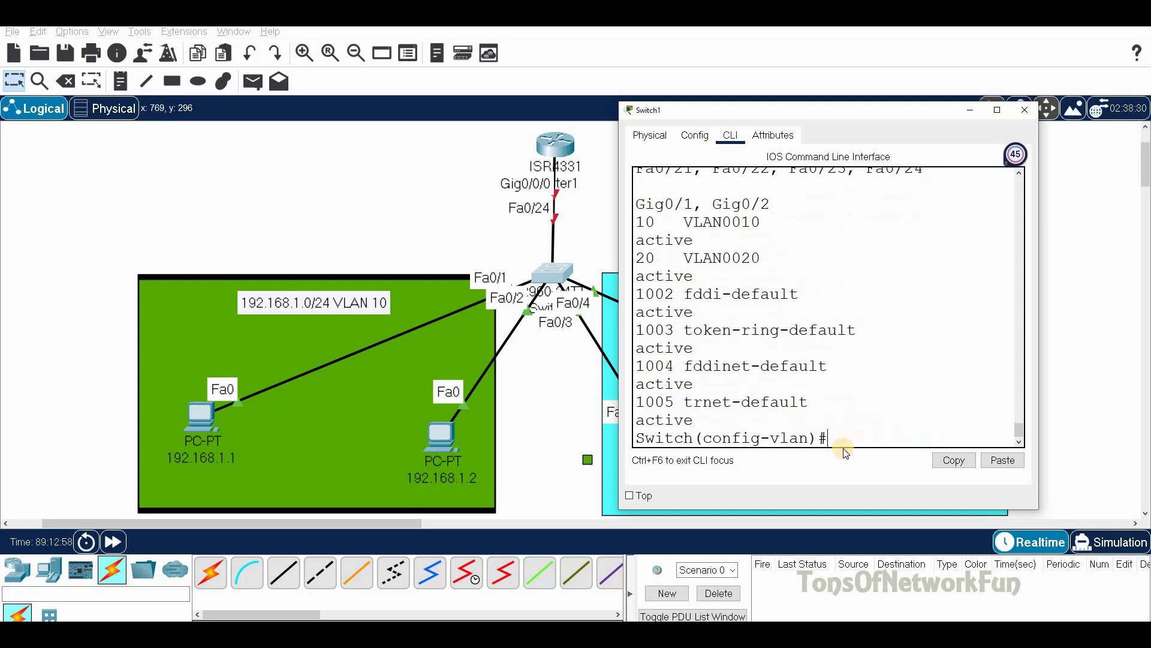
double_click(645, 222)
double_click(645, 258)
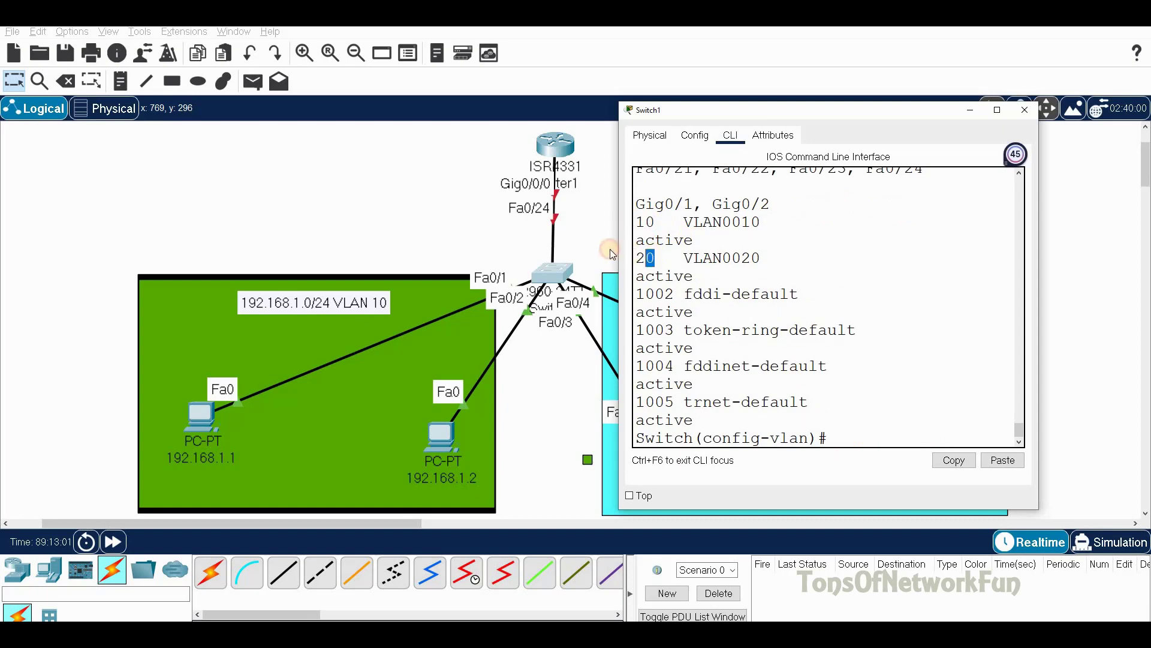
left_click(830, 433)
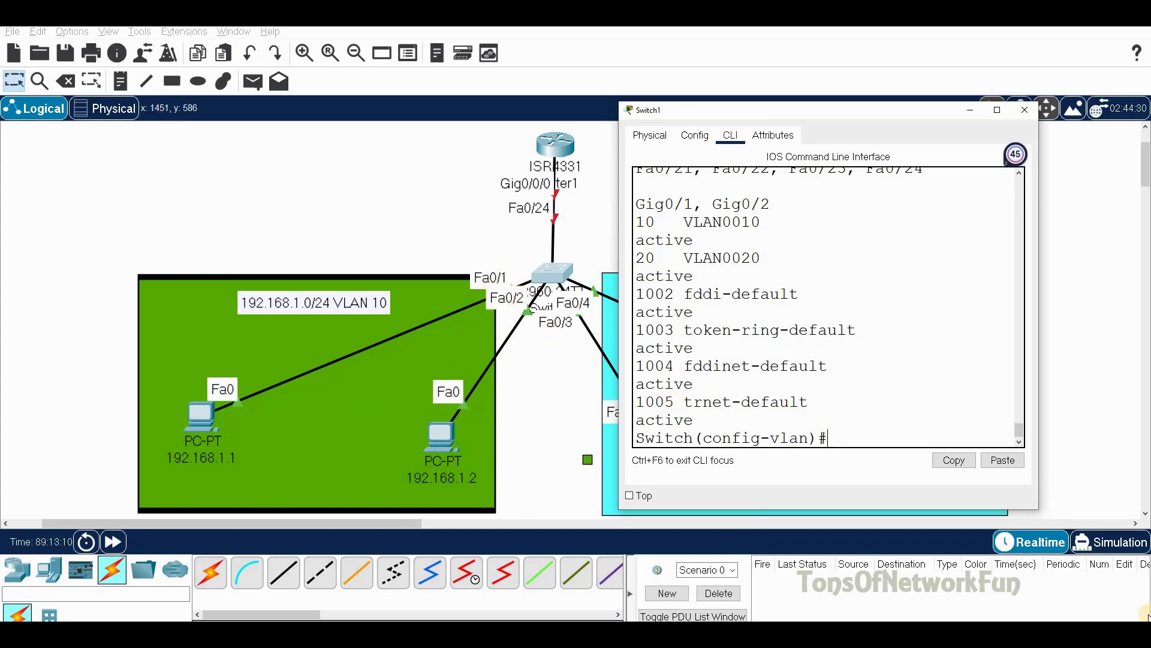
Leave VLAN mode and select the interface range Fa0/1-2.
type("exit")
key("Return")
type("in t")
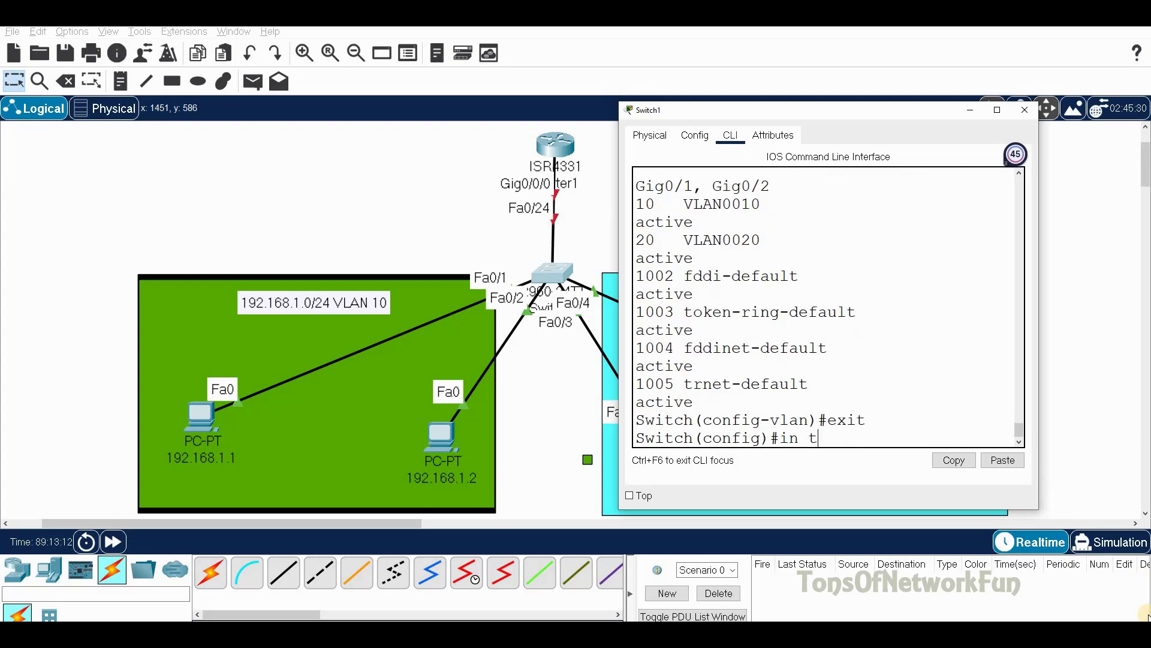
key("BackSpace")
key("BackSpace")
type("t ra")
key("Tab")
type("fa")
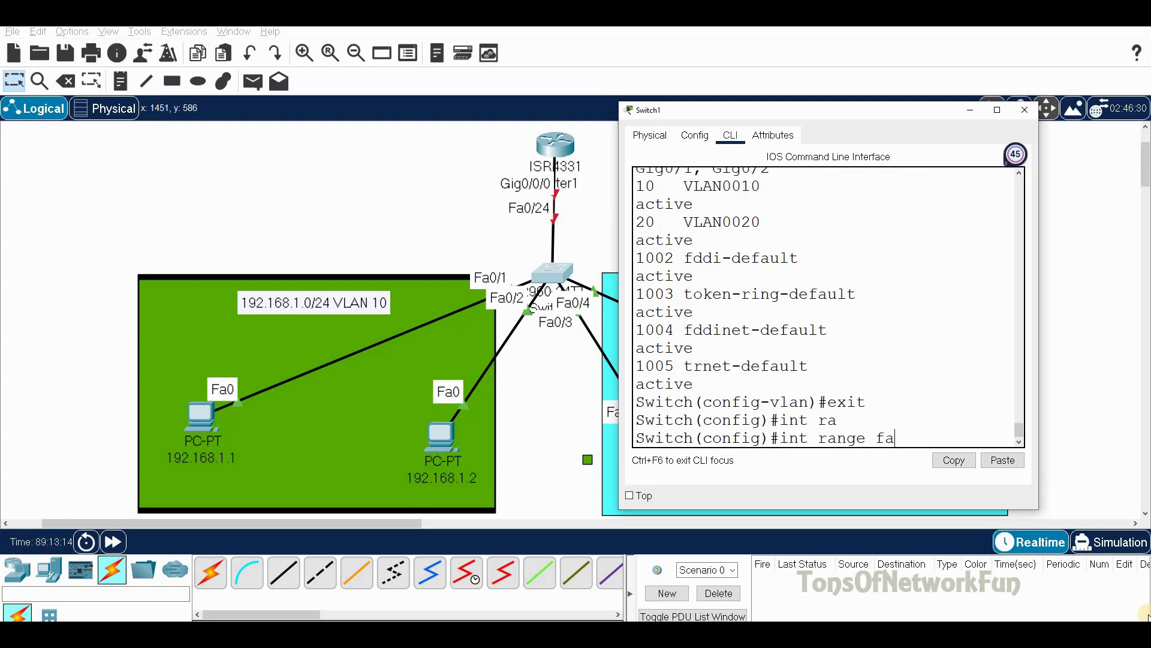
type("0/1-2")
key("Return")
Set ports Fa0/1-2 to switchport mode access.
type("sw")
key("Tab")
type("m")
key("Tab")
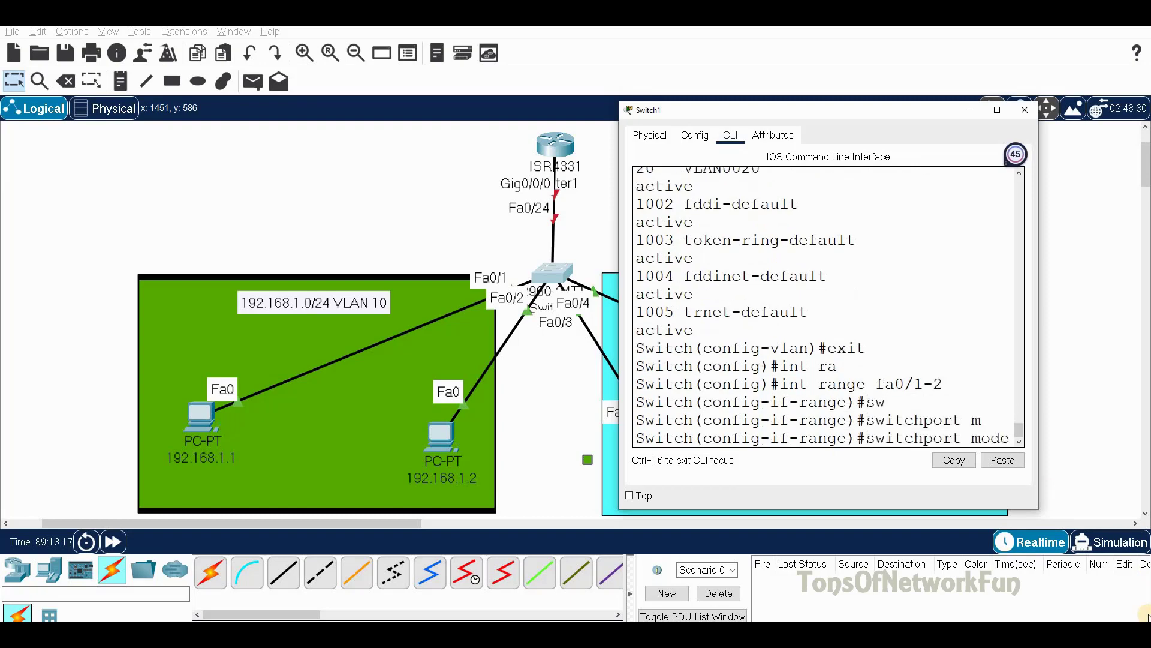
type("ac")
key("Tab")
key("Return")
Assign ports Fa0/1-2 to access VLAN 10 and exit to global configuration.
type("sw")
key("Tab")
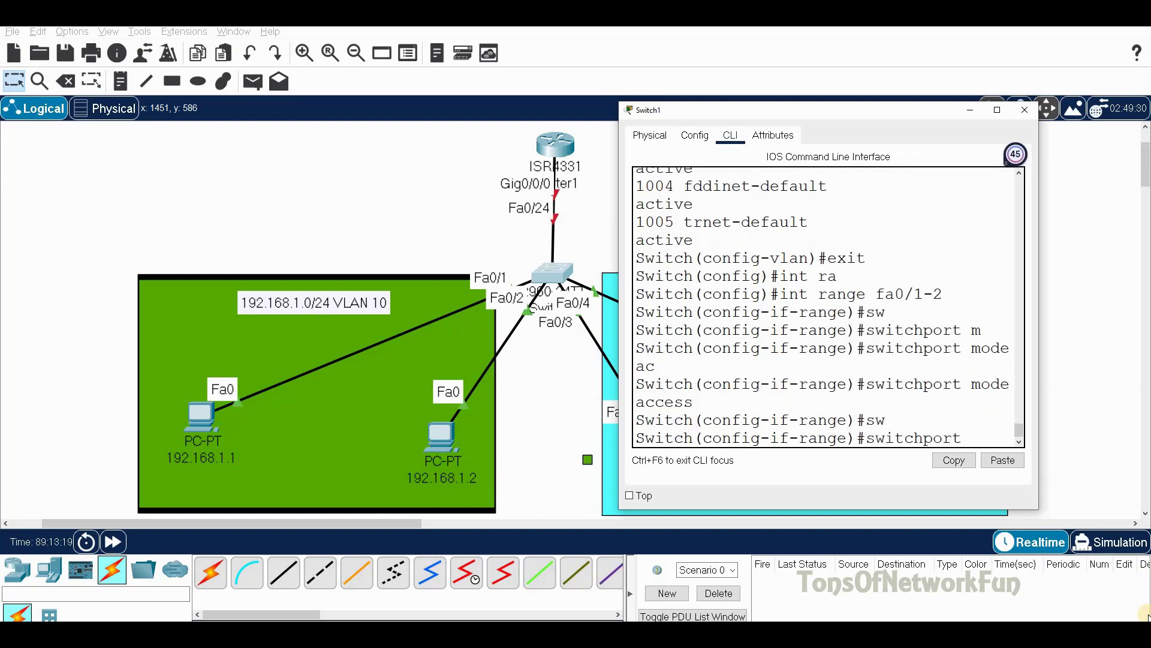
type("ac")
key("Tab")
type("vla n")
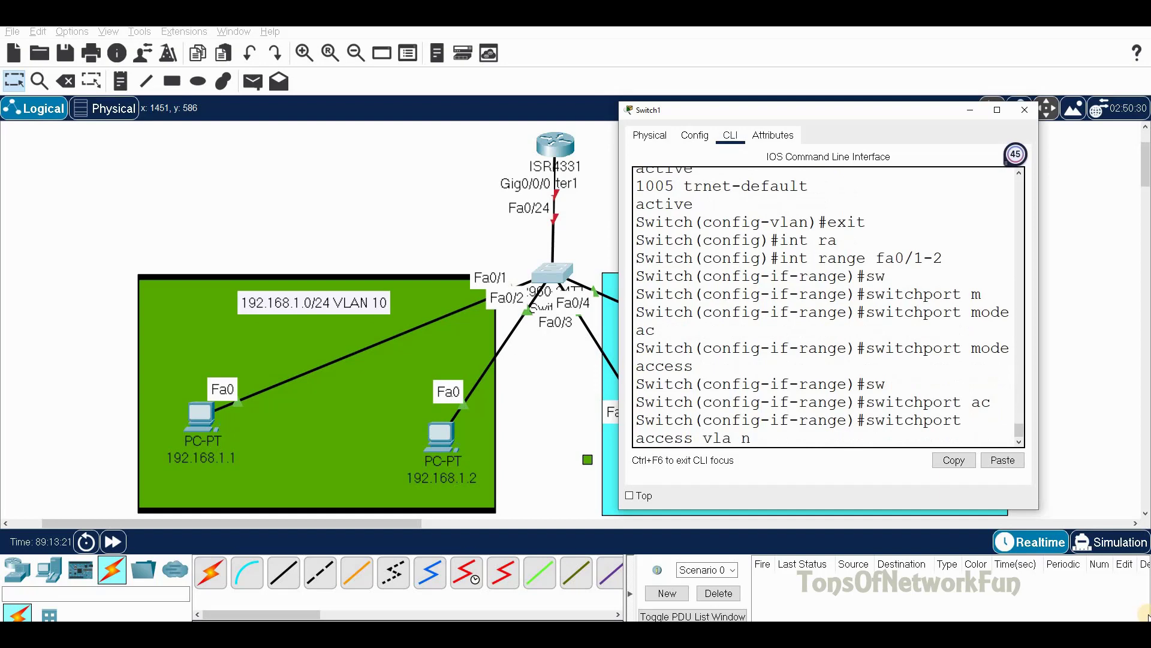
key("Return")
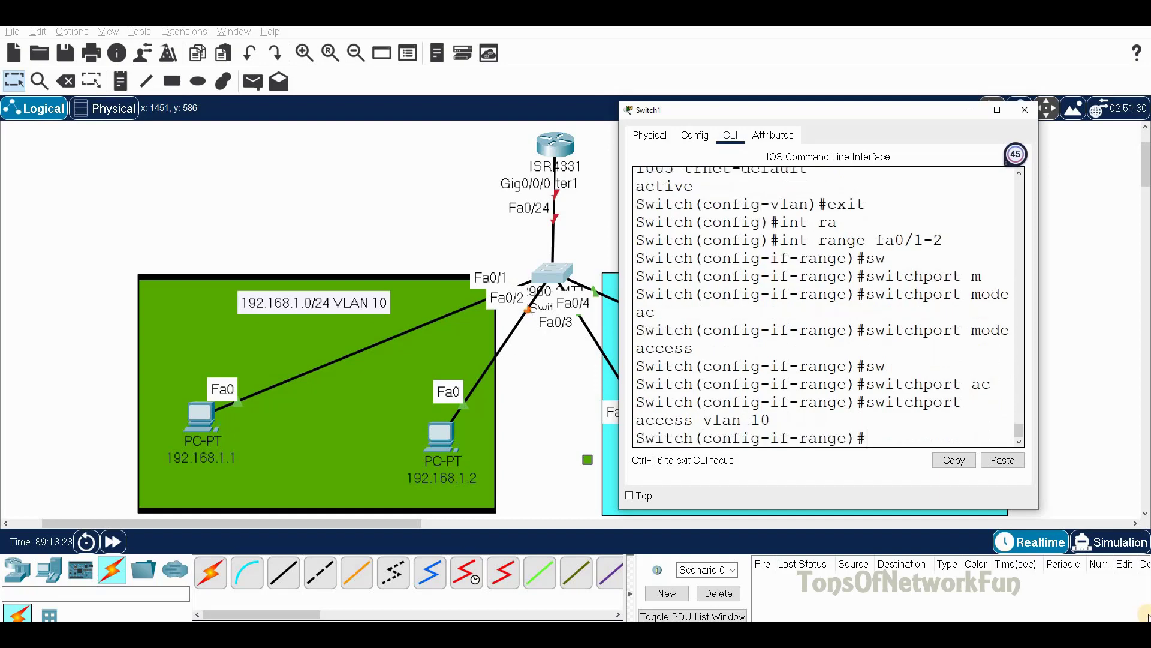
type("exit")
key("Return")
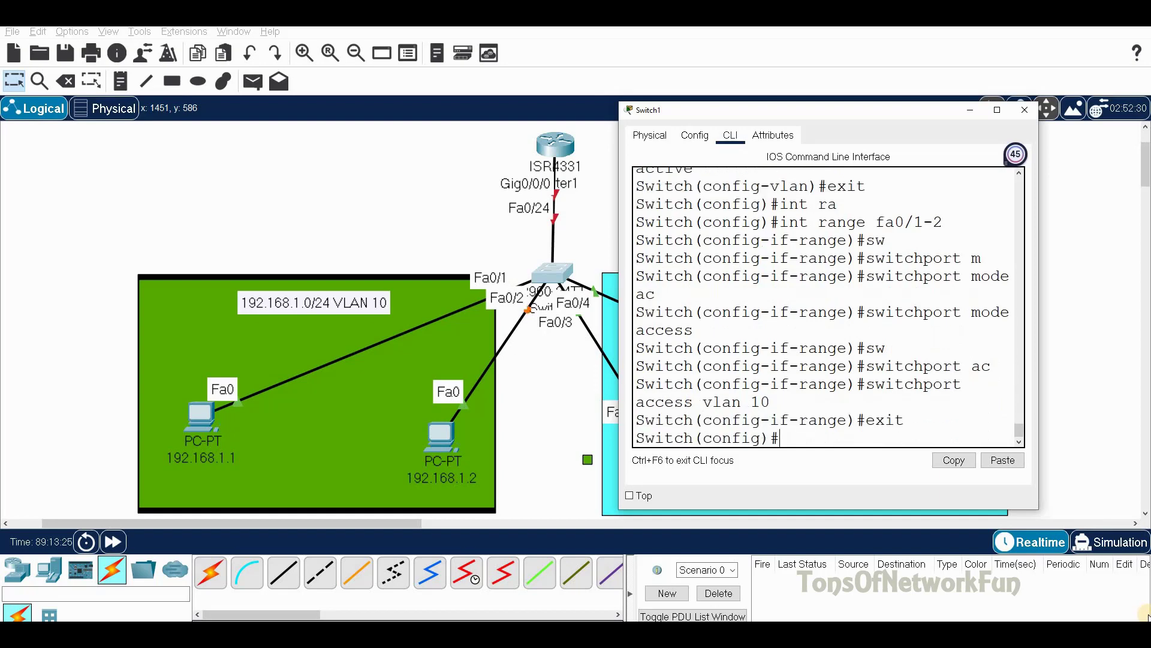
Move the Switch1 window aside and select the interface range Fa0/3-4.
left_click_drag(866, 114, 958, 96)
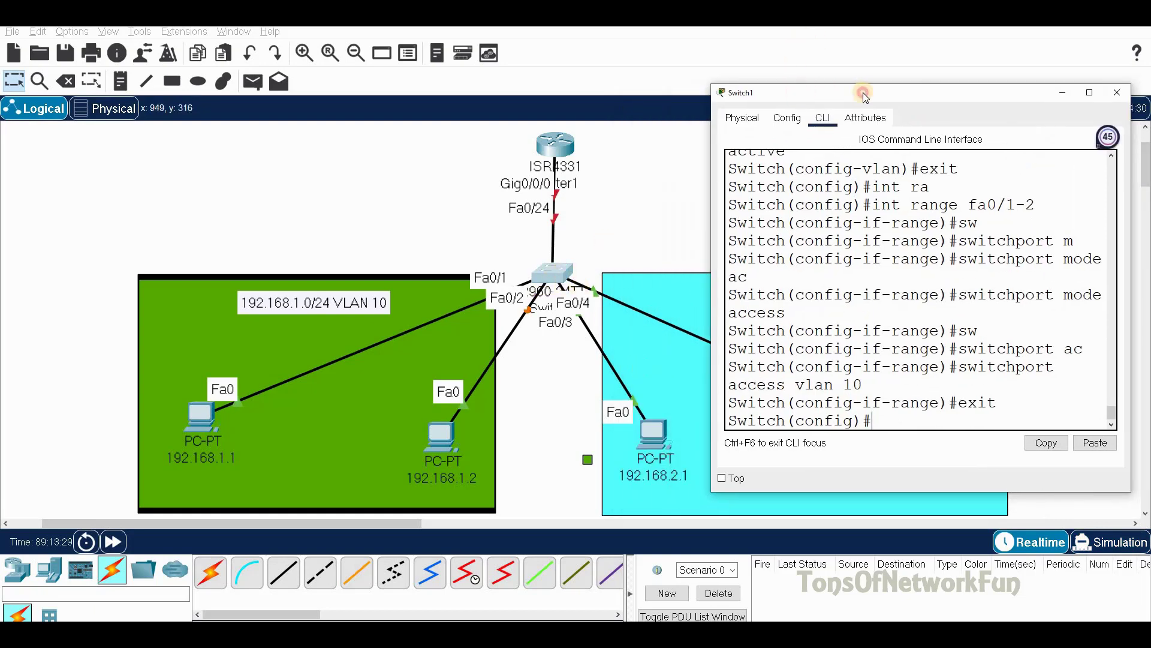
left_click_drag(862, 93, 928, 93)
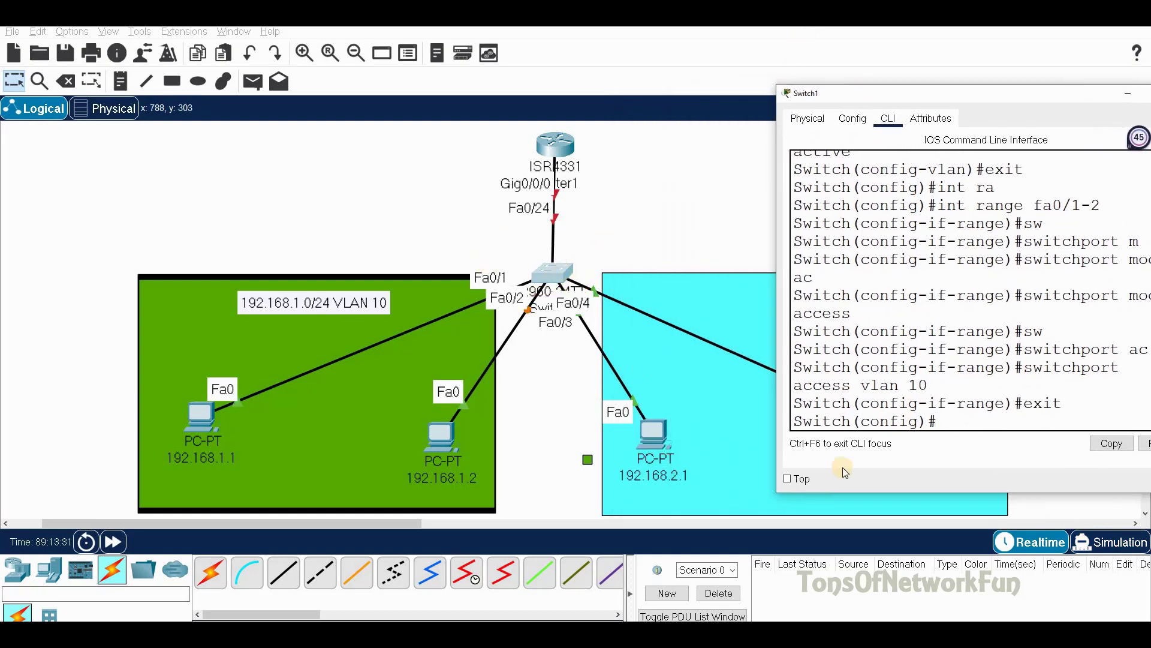
type("int ra")
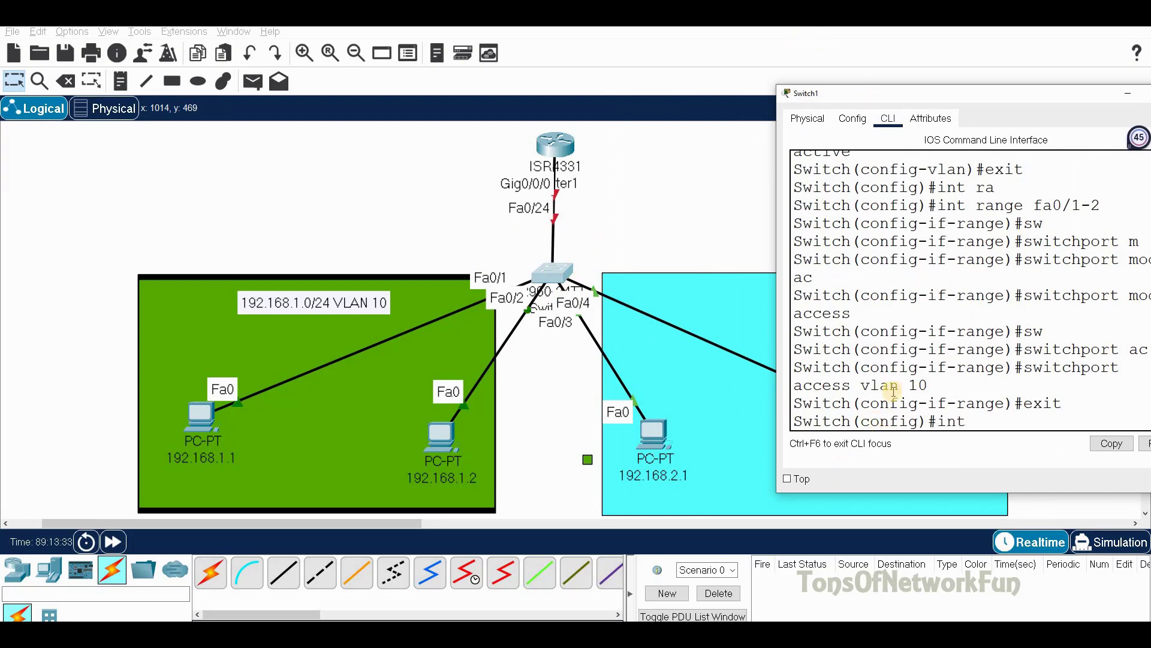
key("Tab")
type("fa0/3-4")
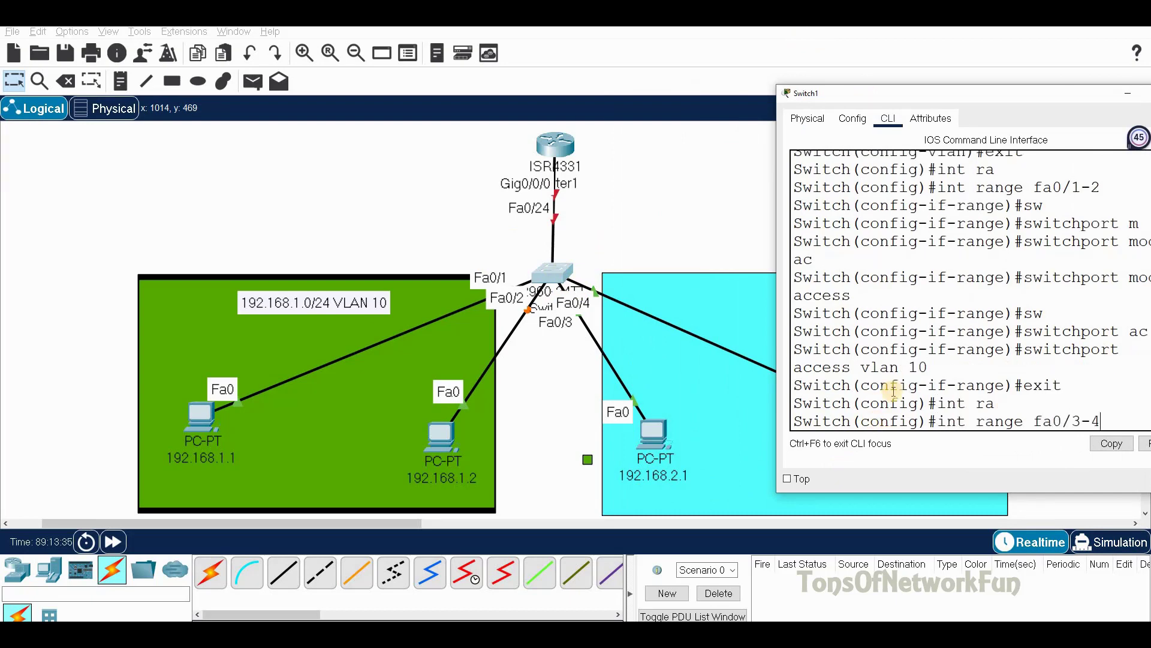
key("Return")
Set ports Fa0/3-4 to switchport mode access.
type("sw")
key("Tab")
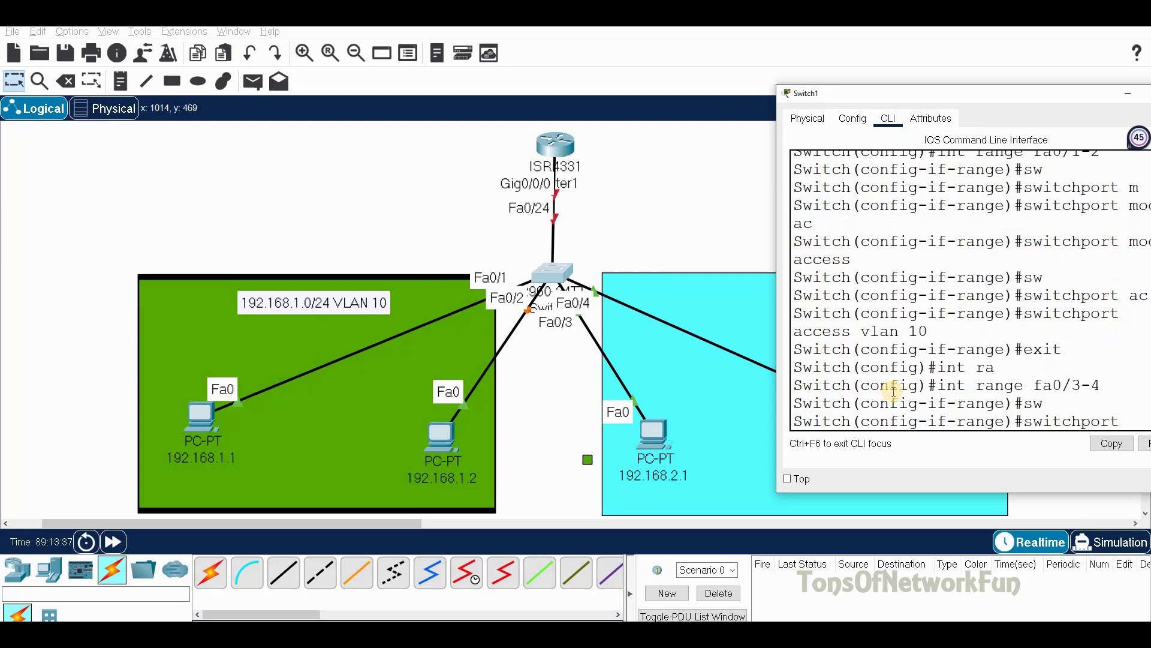
type("m")
key("Tab")
left_click_drag(894, 99, 817, 100)
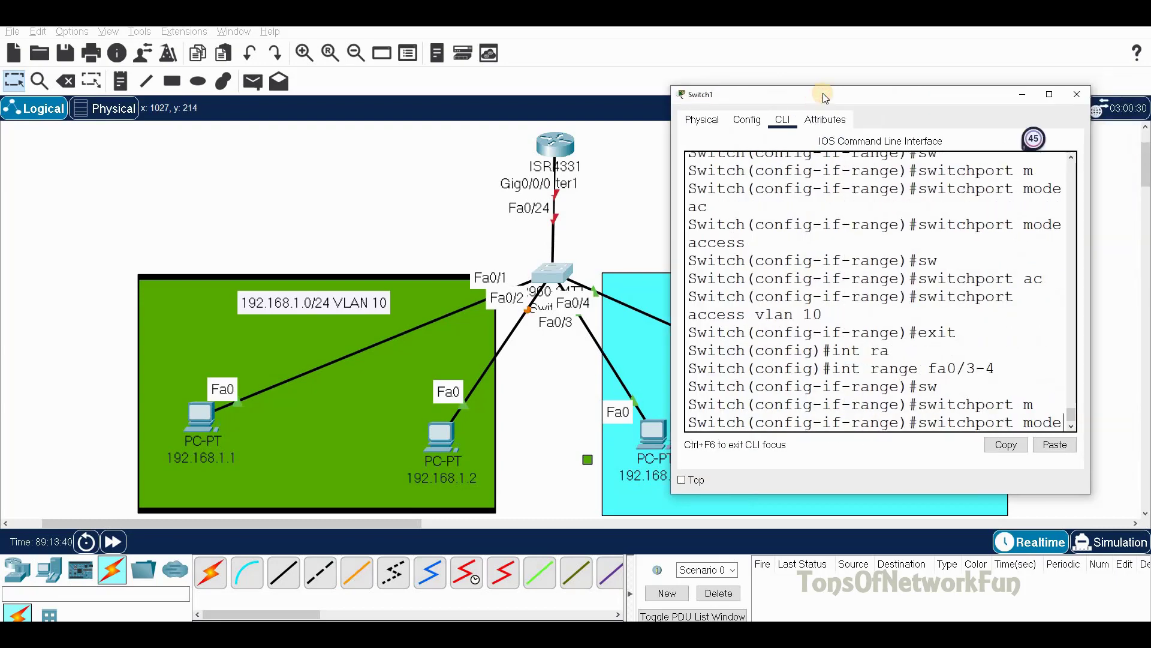
type("ace")
key("Tab")
key("BackSpace")
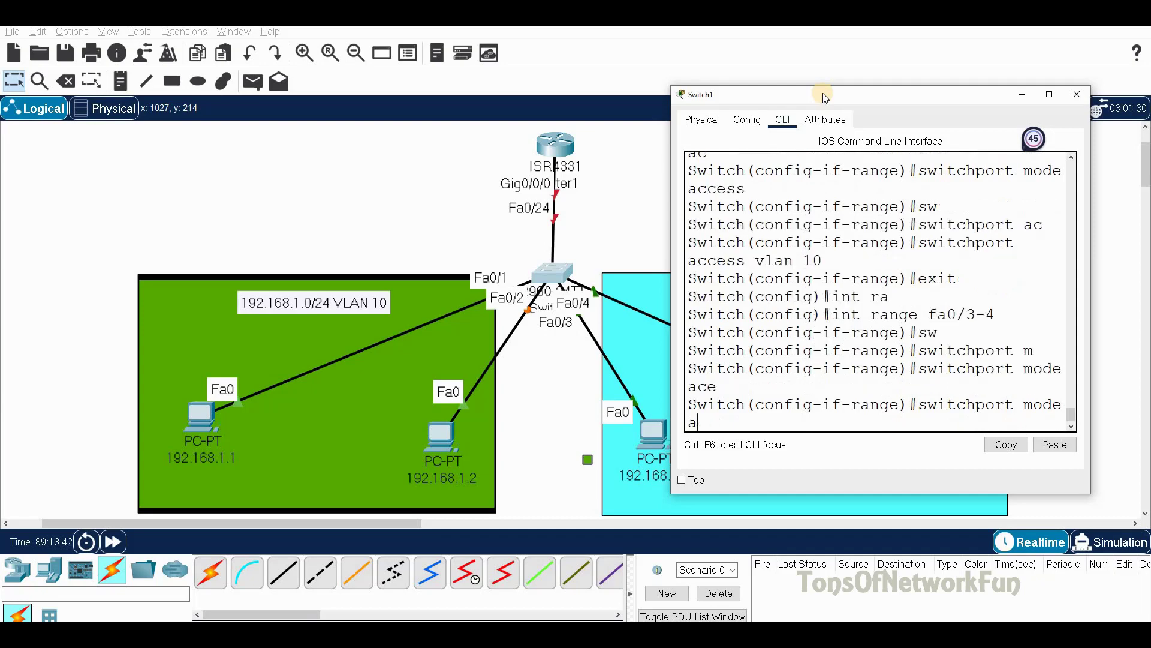
key("Tab")
key("Return")
Assign ports Fa0/3-4 to access VLAN 20.
type("sw")
key("Tab")
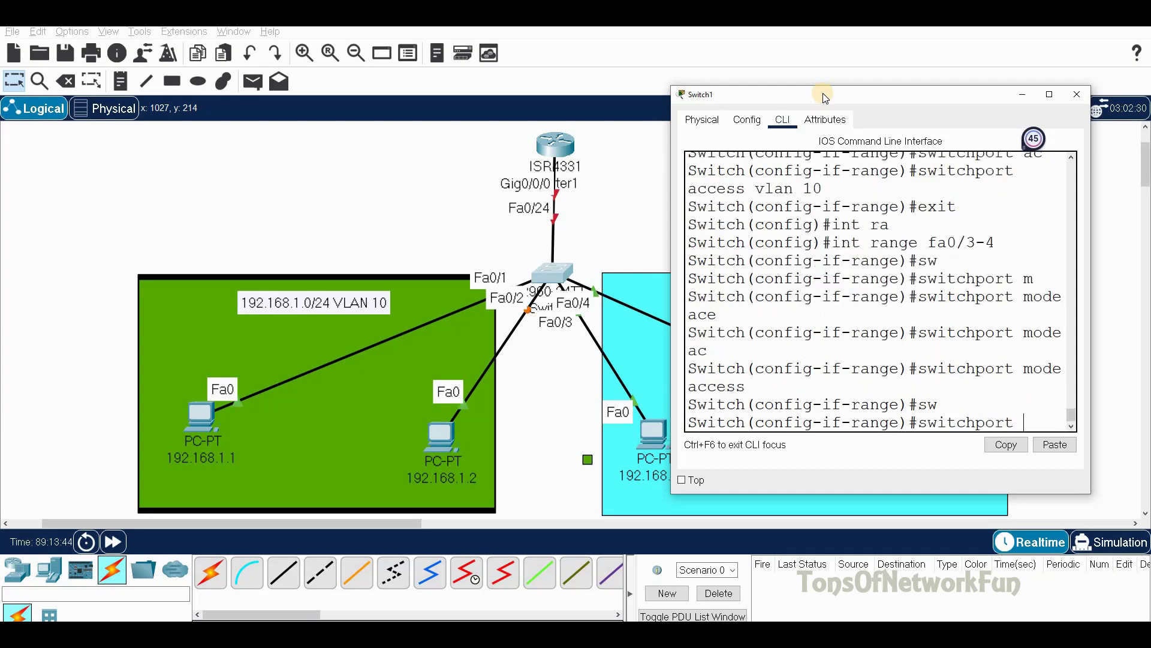
type("ac")
key("Tab")
type("vl")
key("Tab")
type("20")
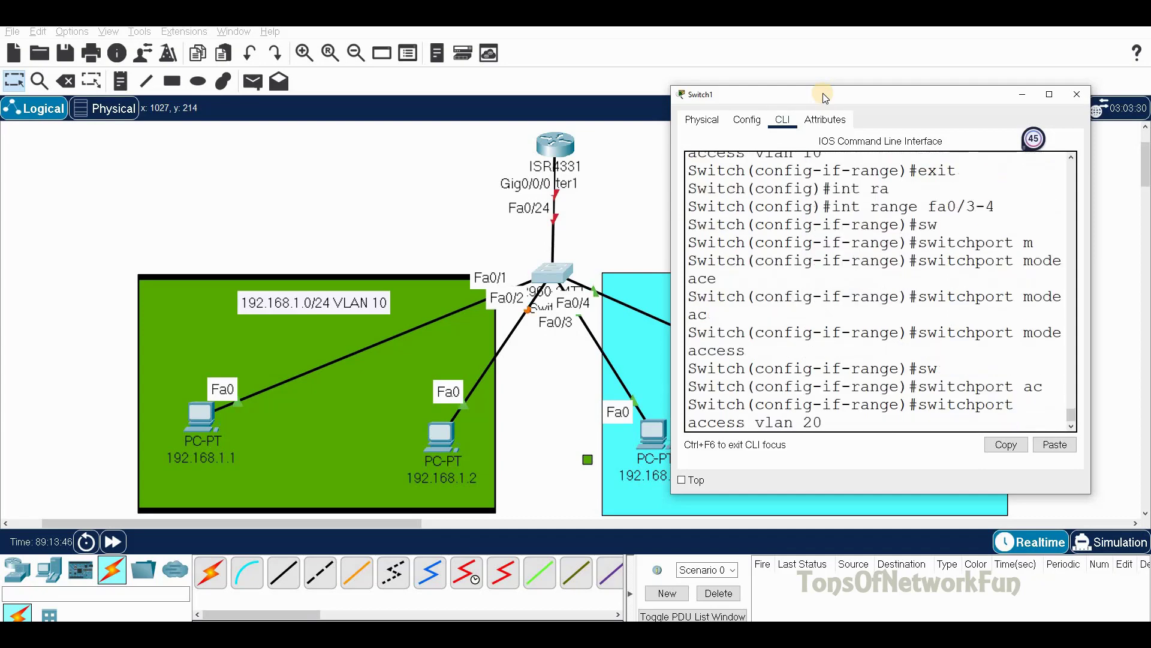
key("Return")
Exit interface configuration and display the VLAN brief with 'do sh vlan b'.
type("exit")
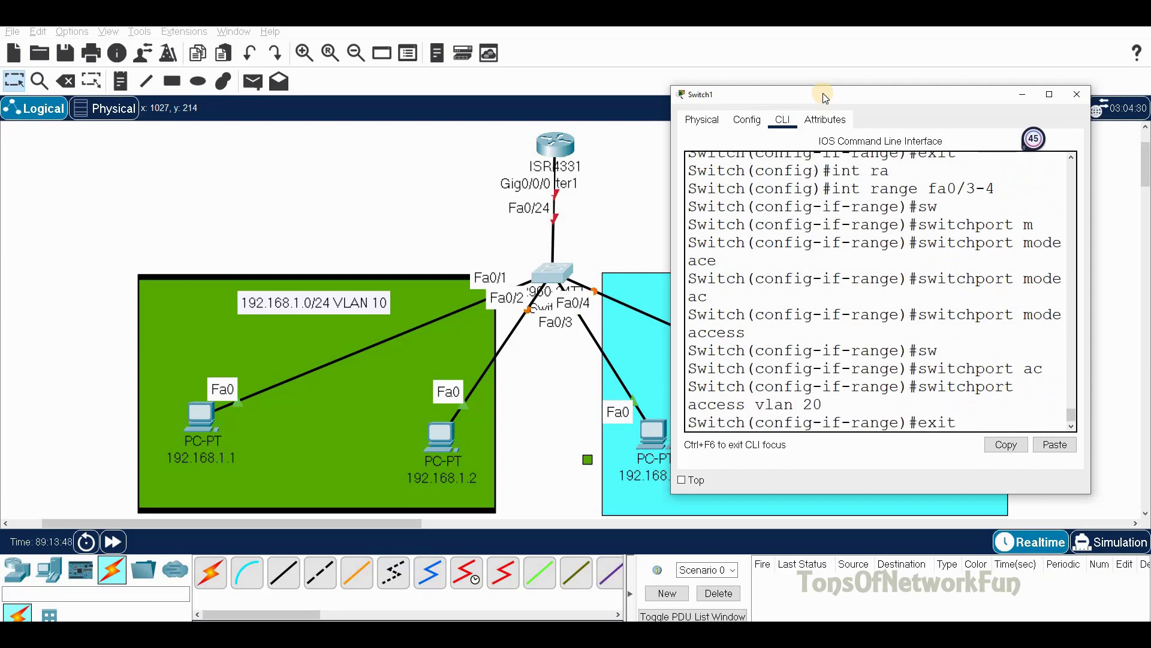
key("Return")
type("do sh vlan b")
key("Return")
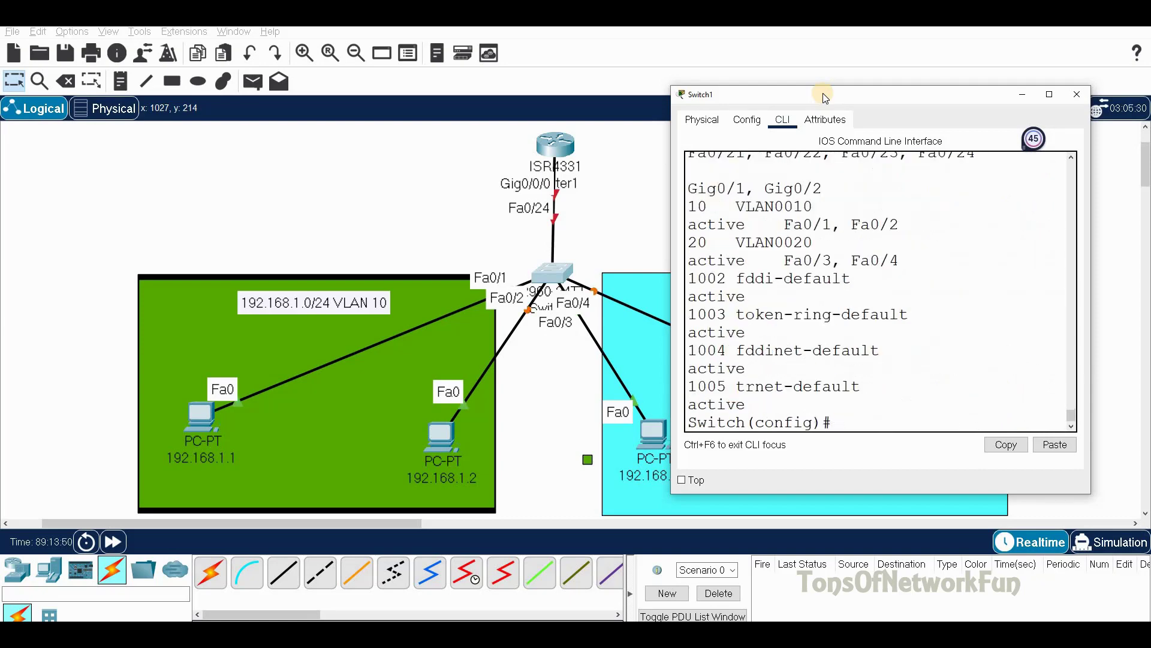
Highlight Fa0/1-2 under VLAN 10 and Fa0/3-4 under VLAN 20 in the listing.
left_click_drag(689, 205, 717, 207)
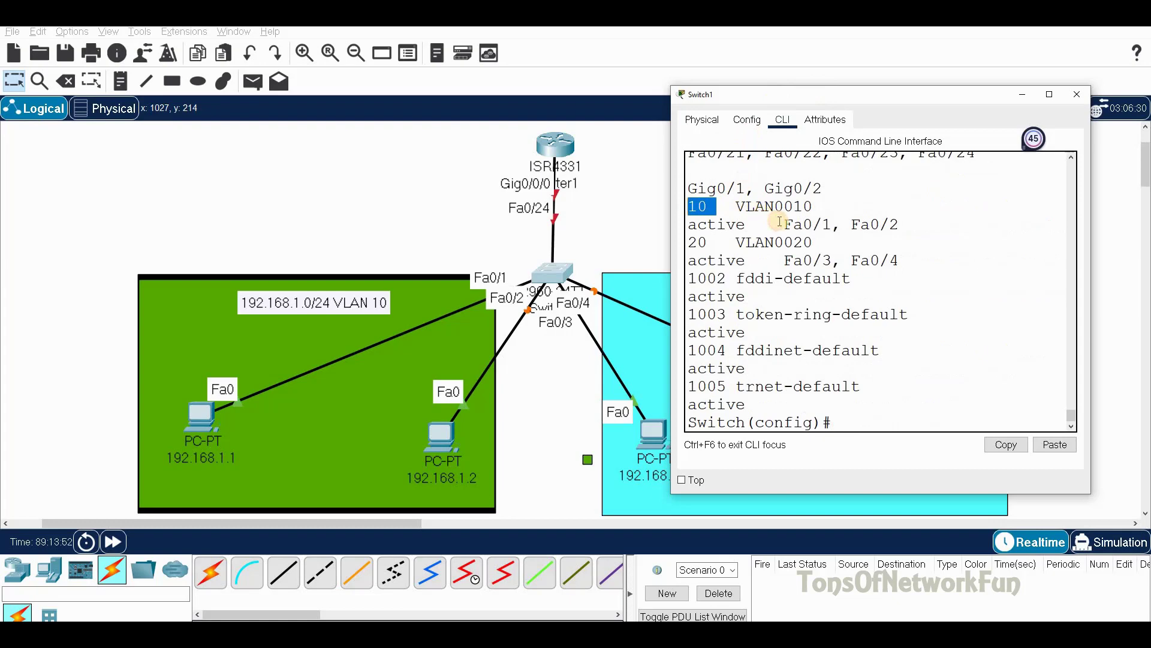
left_click_drag(784, 223, 900, 225)
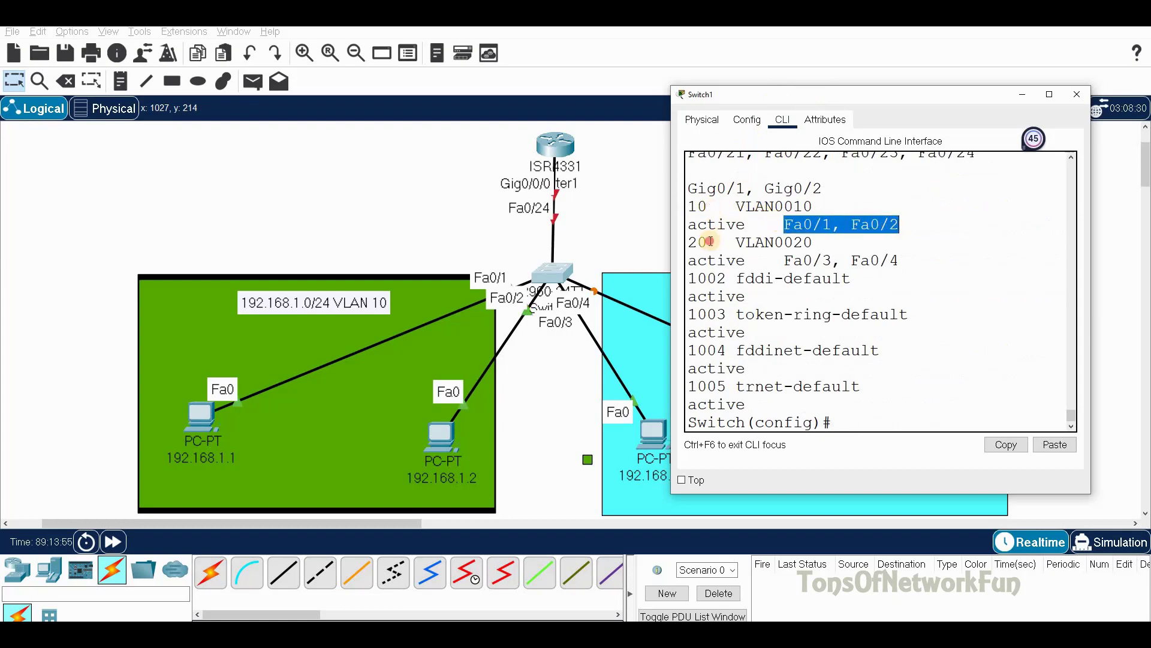
left_click_drag(707, 242, 685, 241)
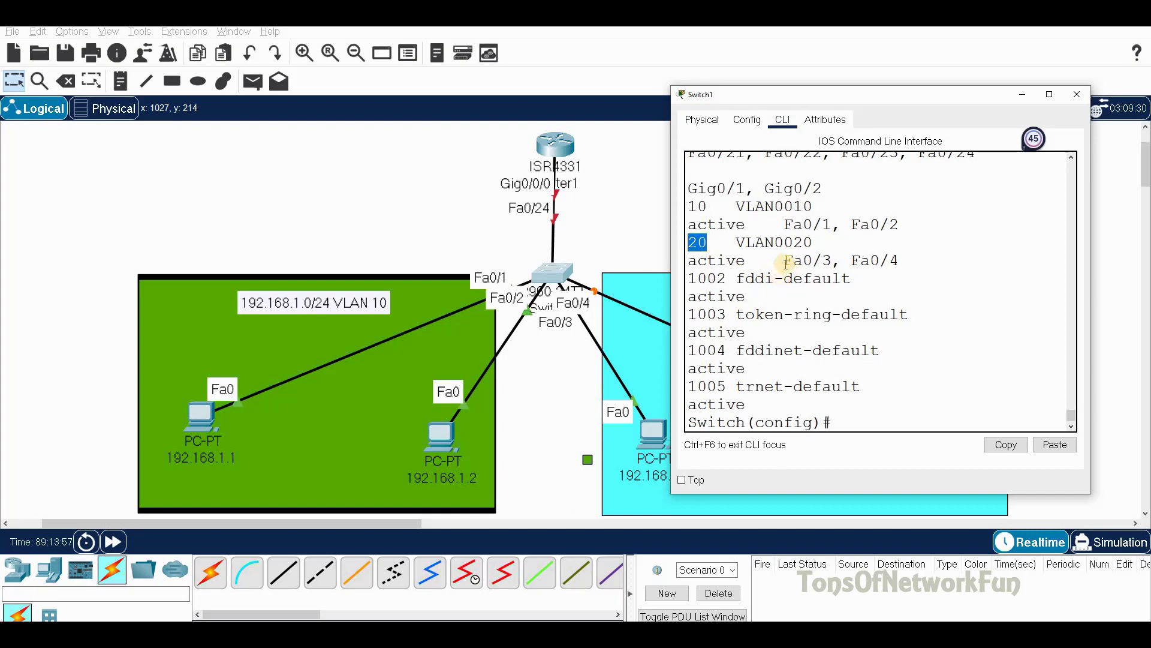
left_click_drag(784, 260, 908, 262)
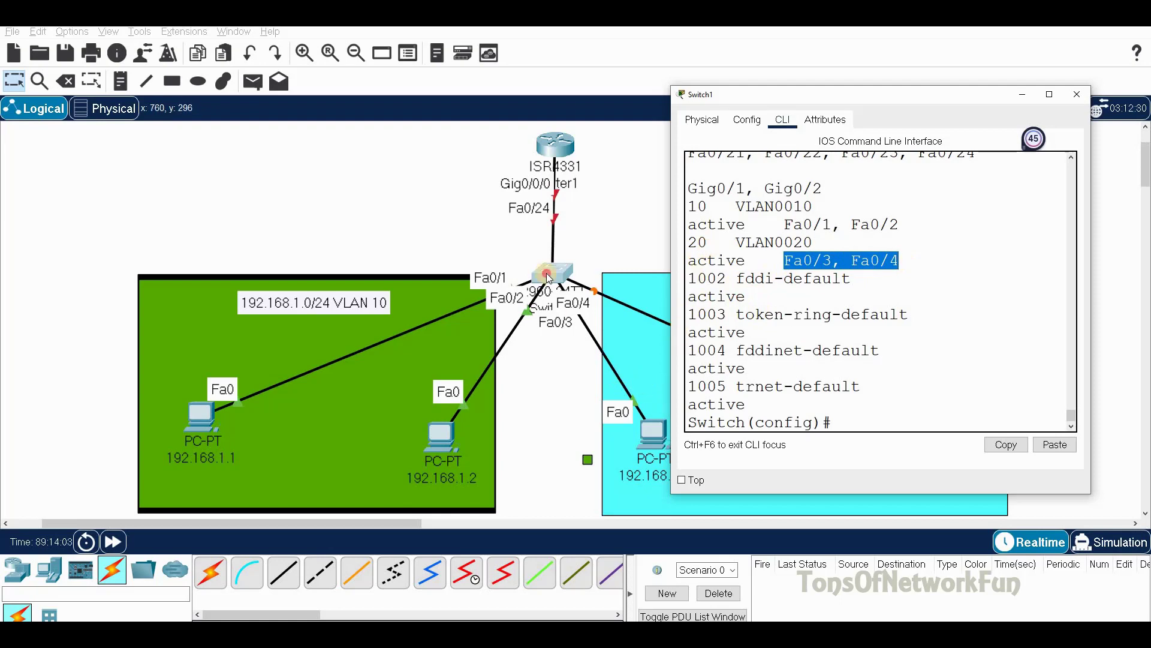
scroll(688, 317, "down", 1)
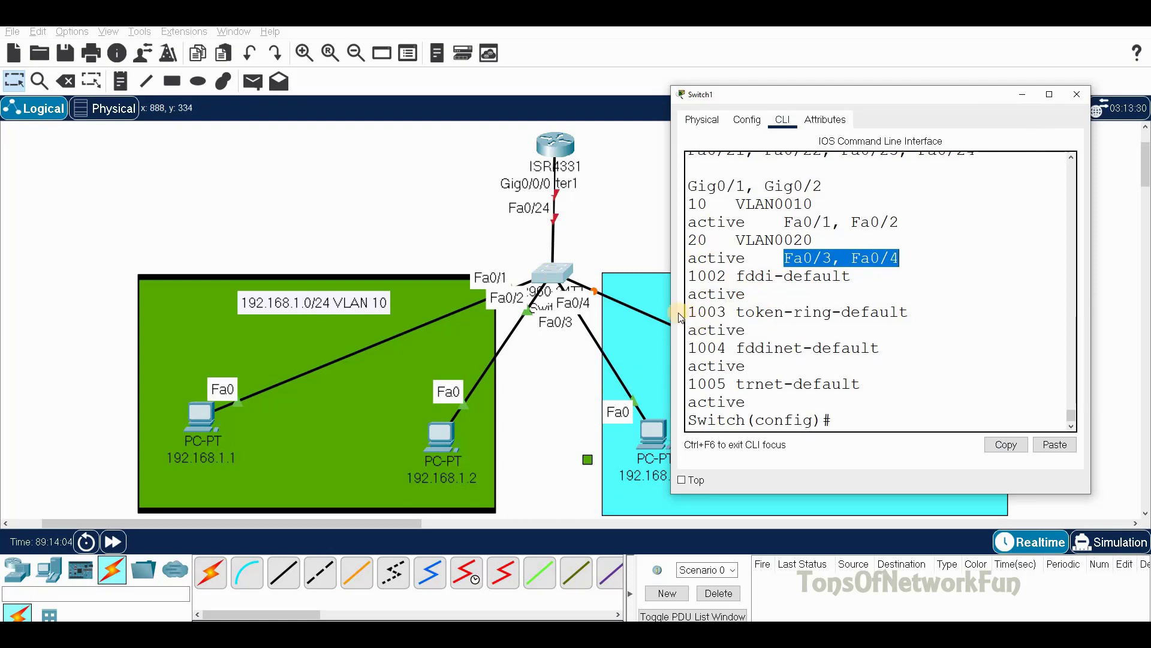
left_click(834, 412)
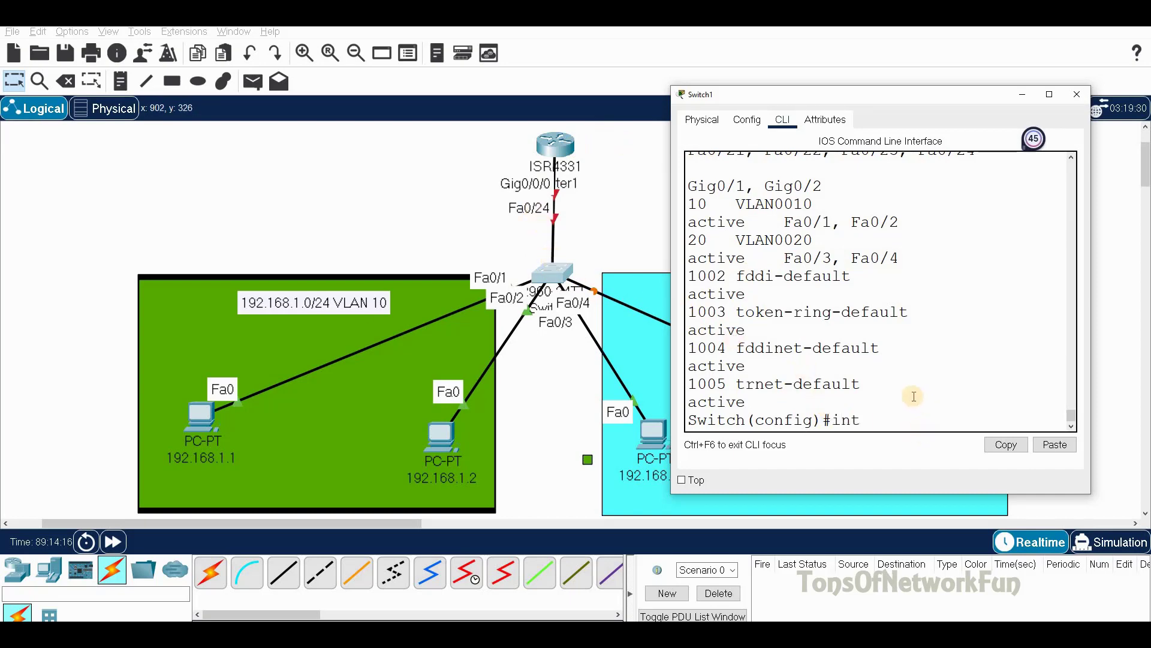
Set port Fa0/24 to switchport mode trunk and close Switch1's window.
type("0/24")
key("Return")
type("sw")
key("Tab")
type("m")
key("Tab")
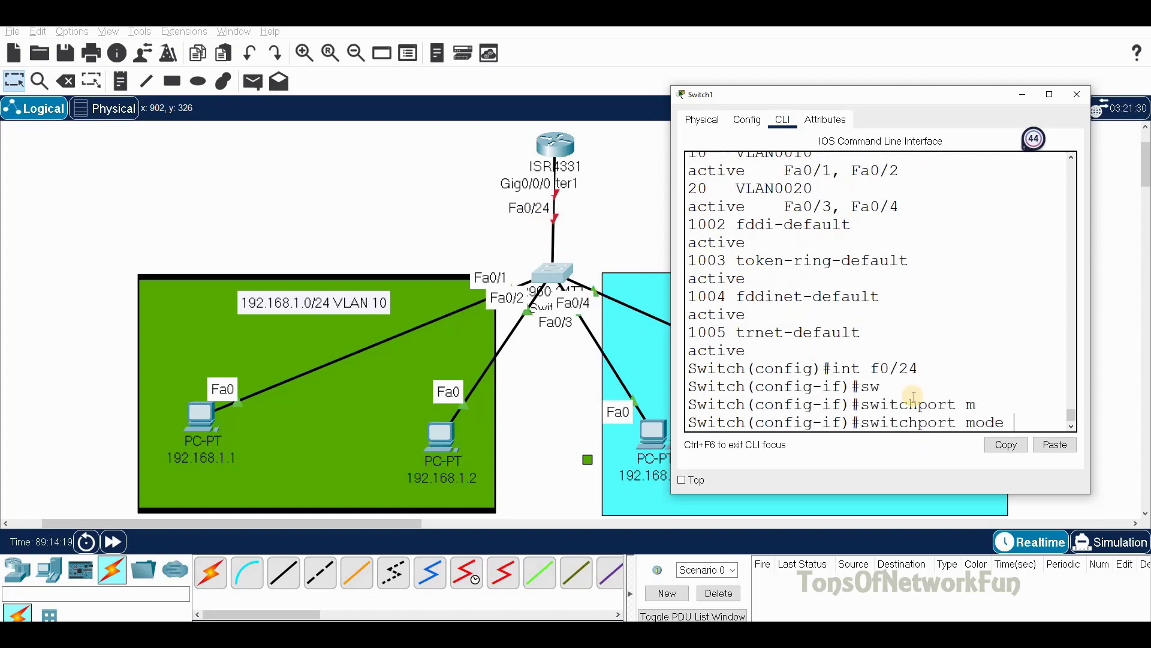
type("t")
key("Tab")
key("Return")
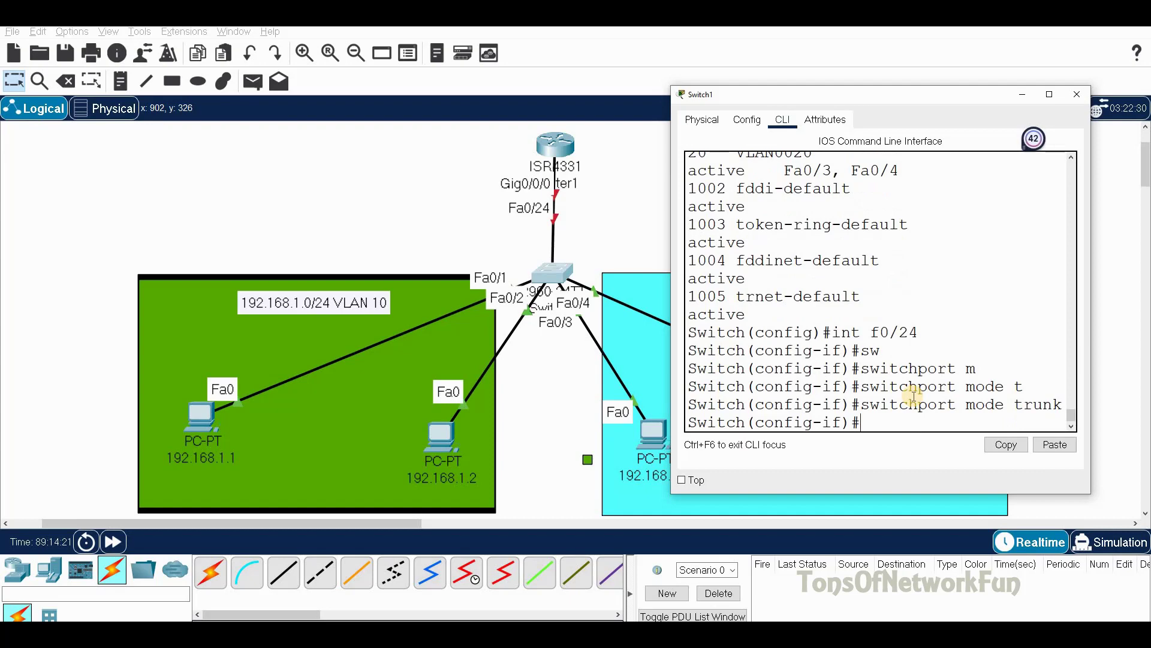
left_click(1077, 96)
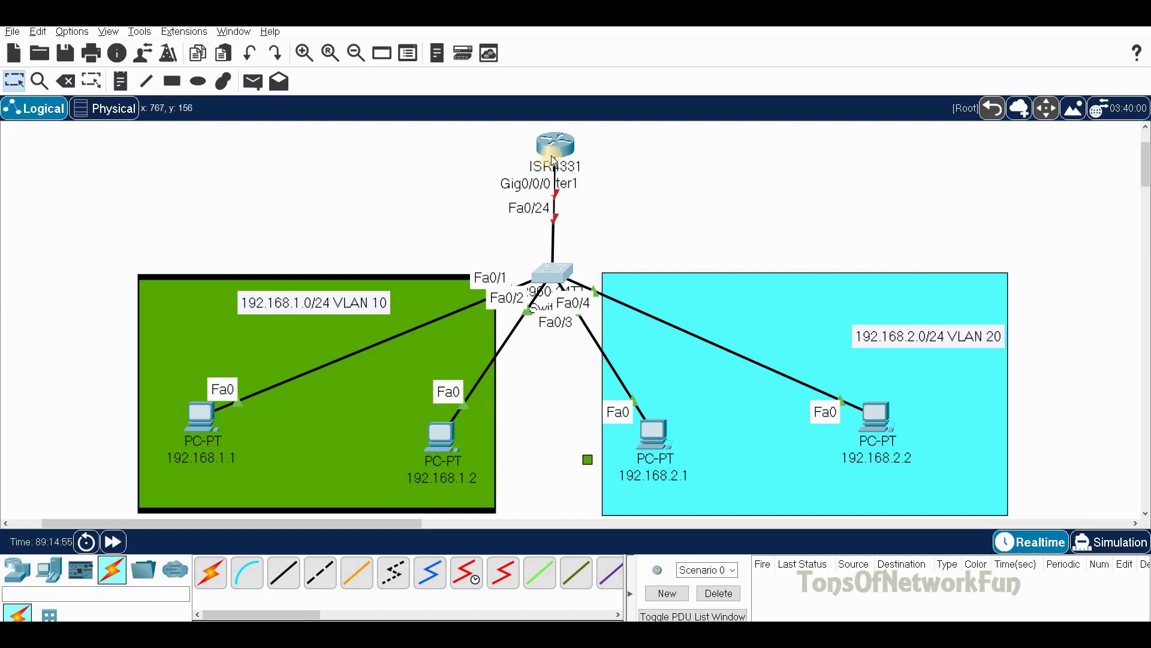
Open the configuration window of the ISR4331 router, Router2.
mouse_move(555, 159)
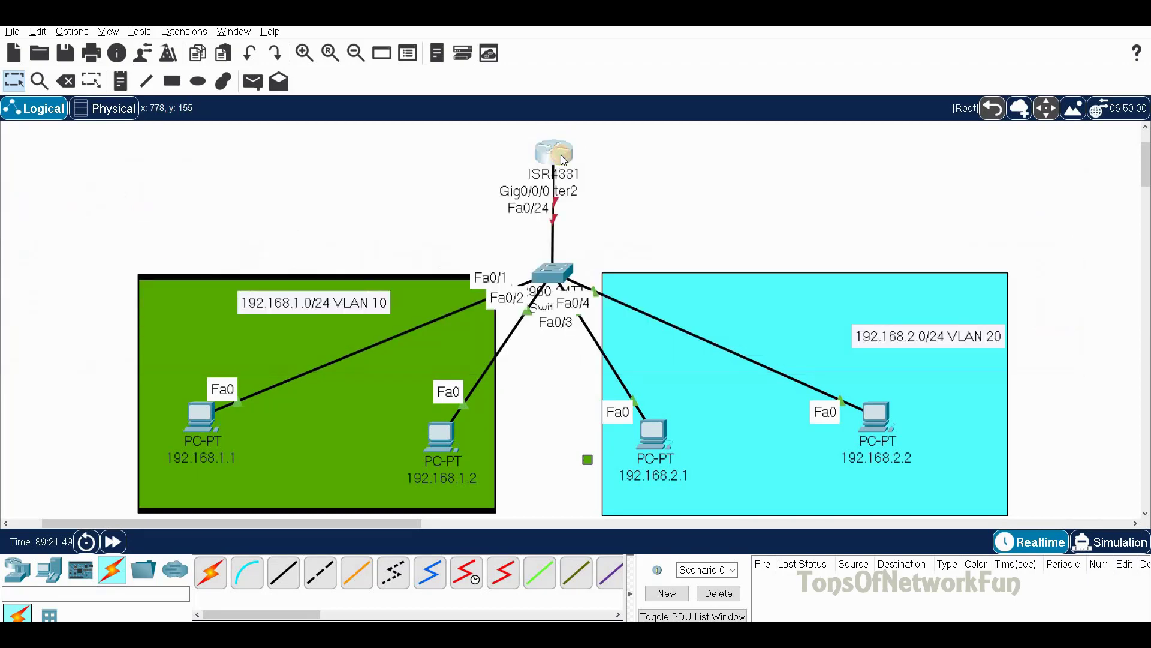
left_click(560, 153)
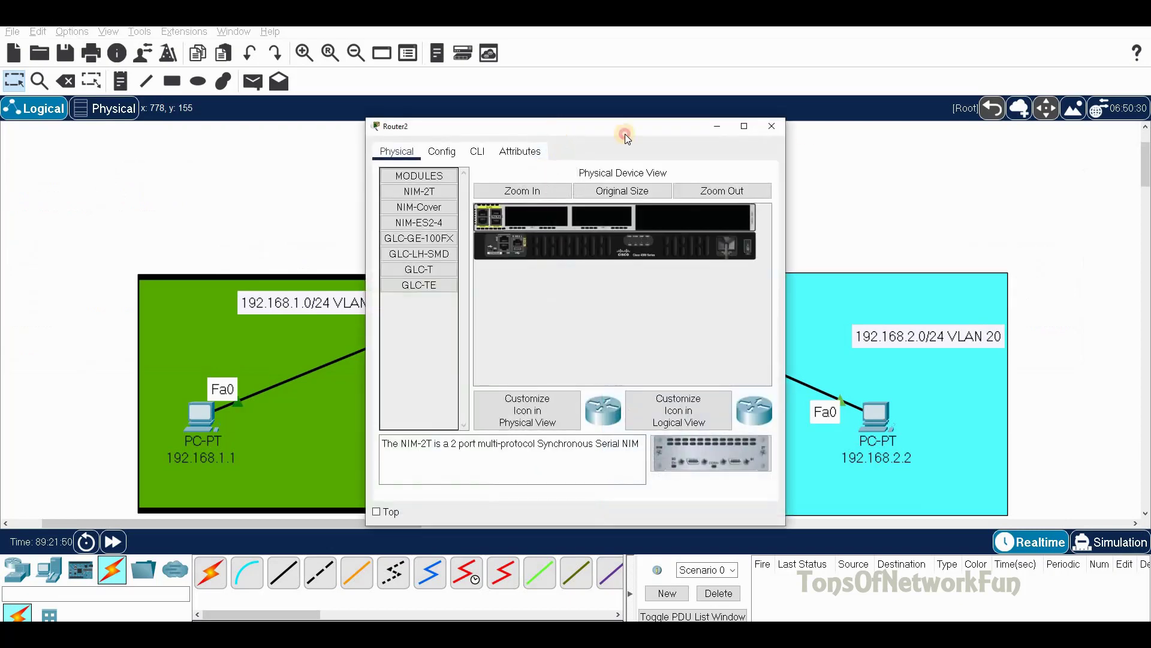
In Router2's CLI, decline the initial configuration dialog and enter global configuration mode.
left_click(732, 152)
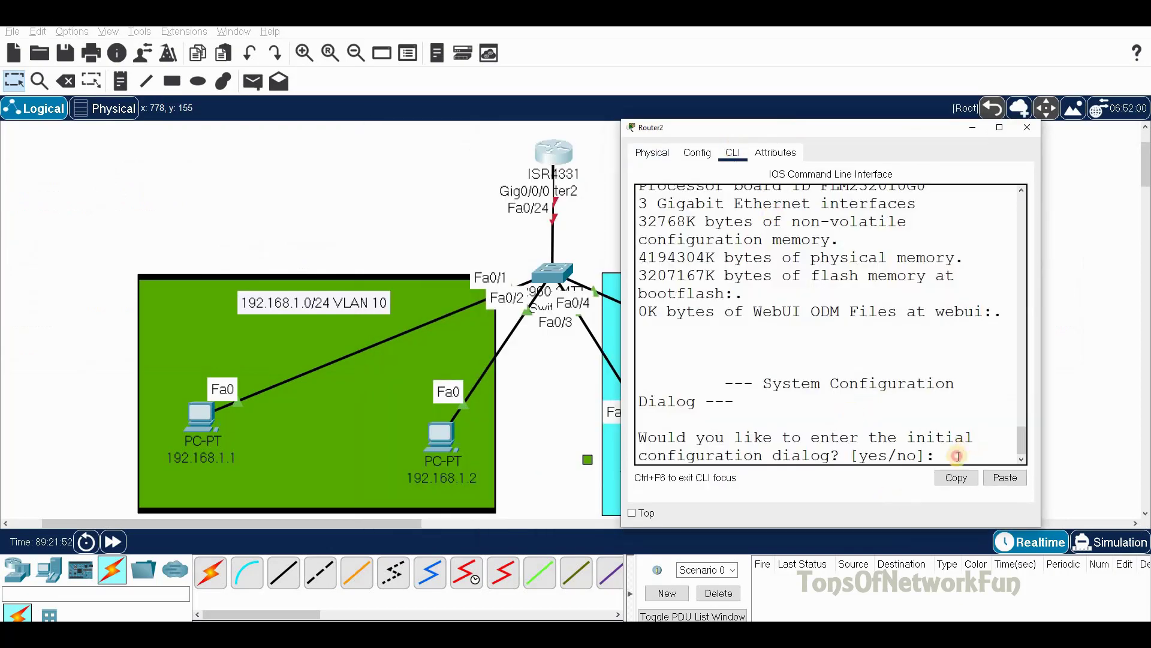
type("n")
key("Return")
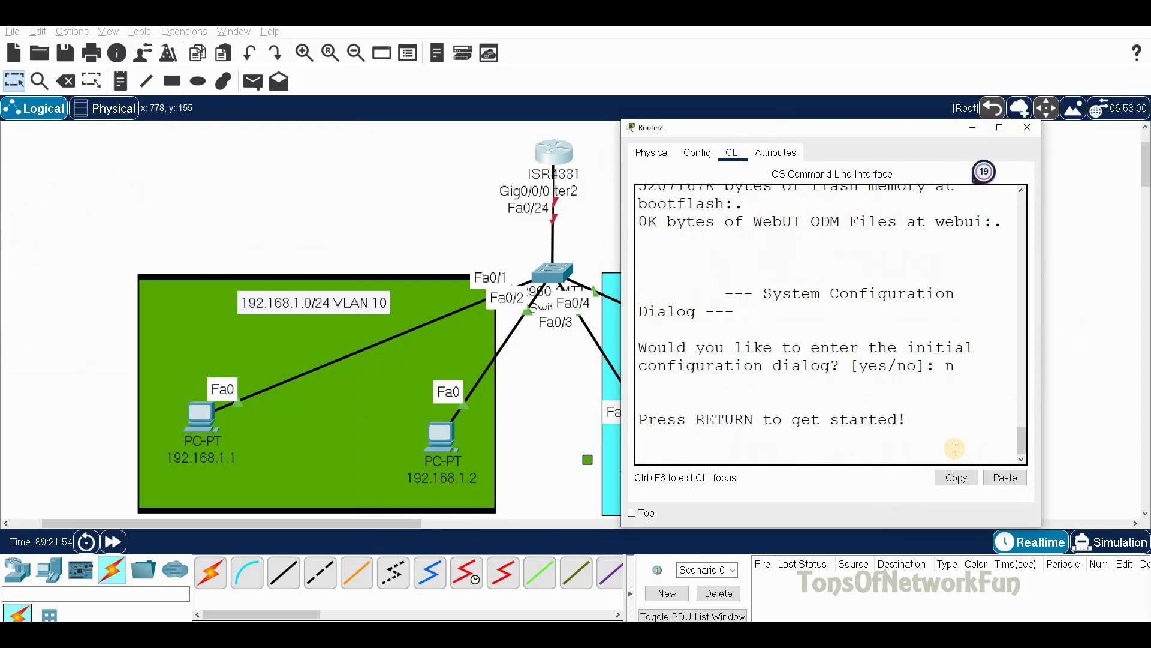
key("Return")
type("en")
key("Return")
type("conf t")
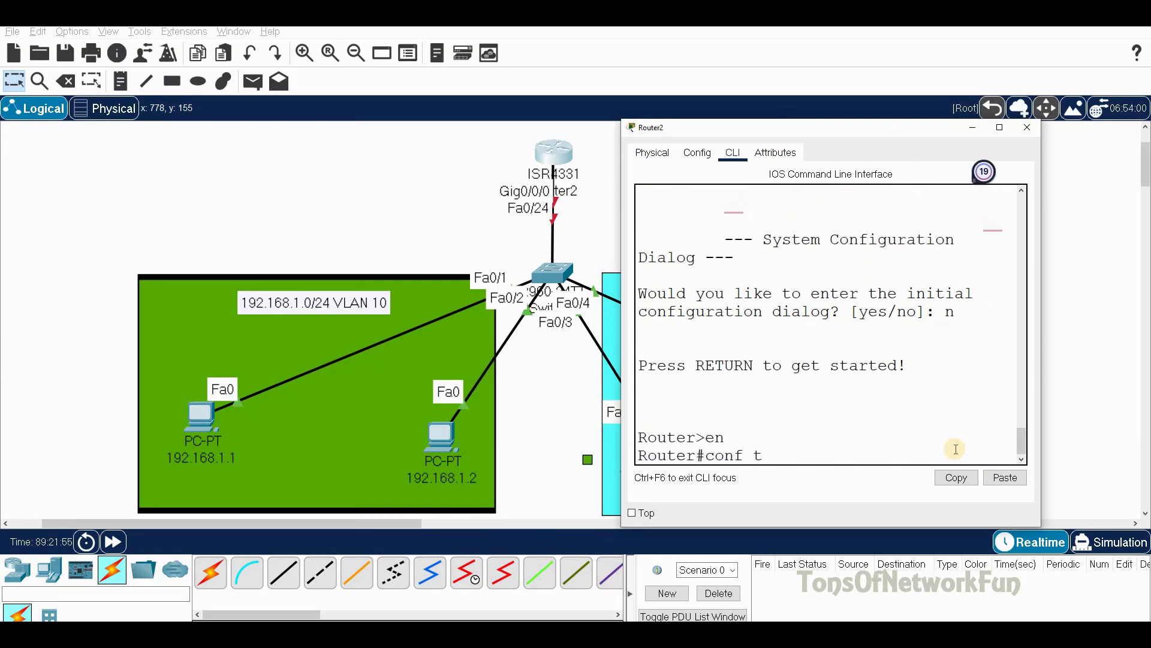
key("Return")
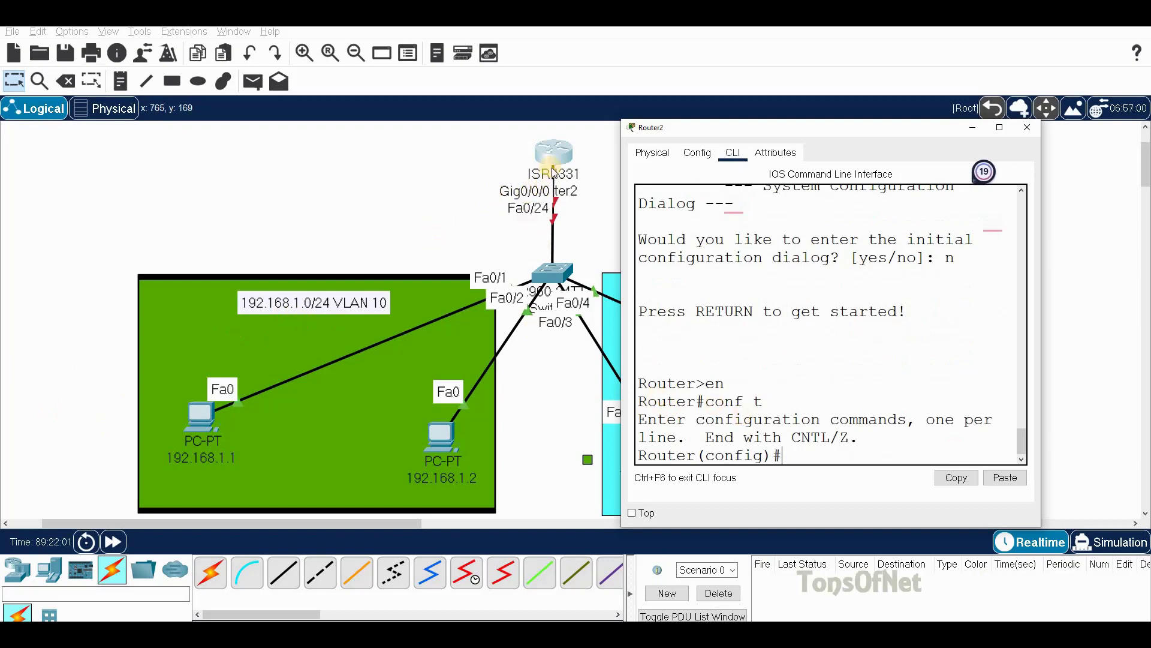
Enable interface g0/0/0 with 'no shutdown' and return to global configuration.
type("int")
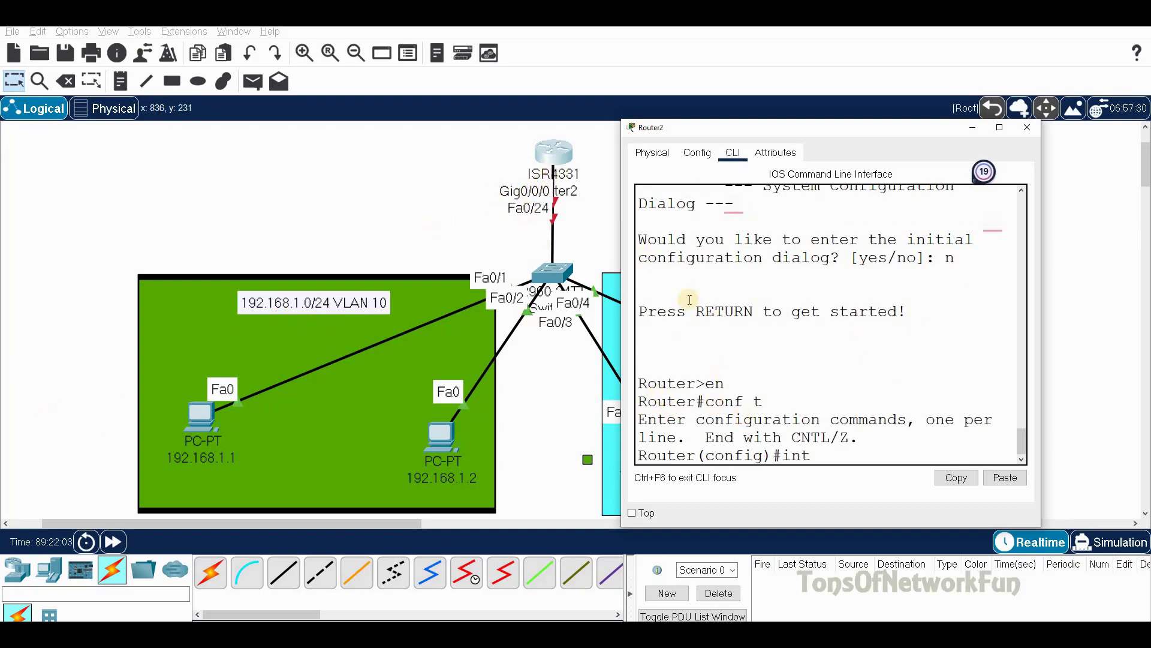
type(" g0/0/0")
key("Return")
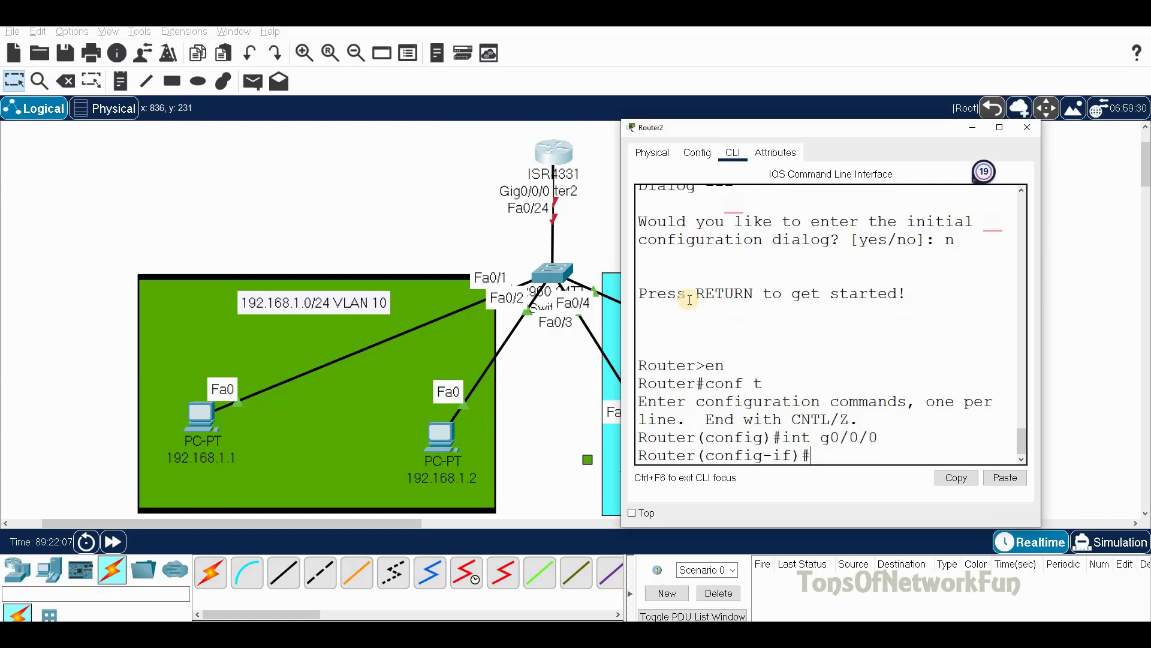
type("no sh")
key("Return")
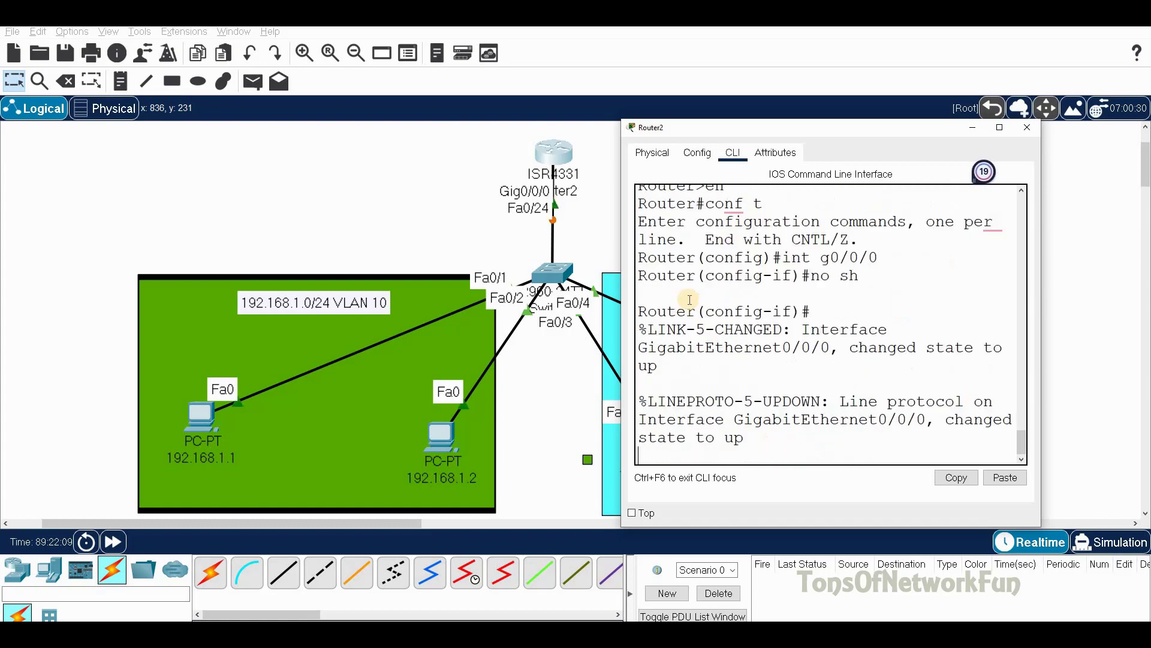
key("Return")
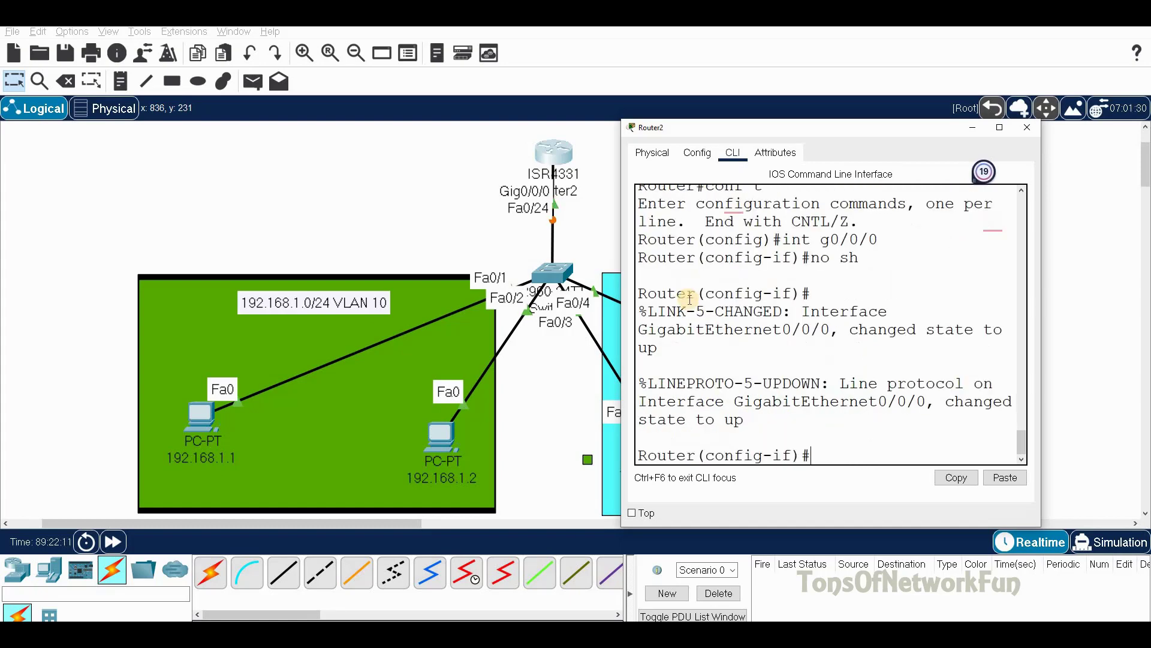
type("exit")
key("Return")
type("int")
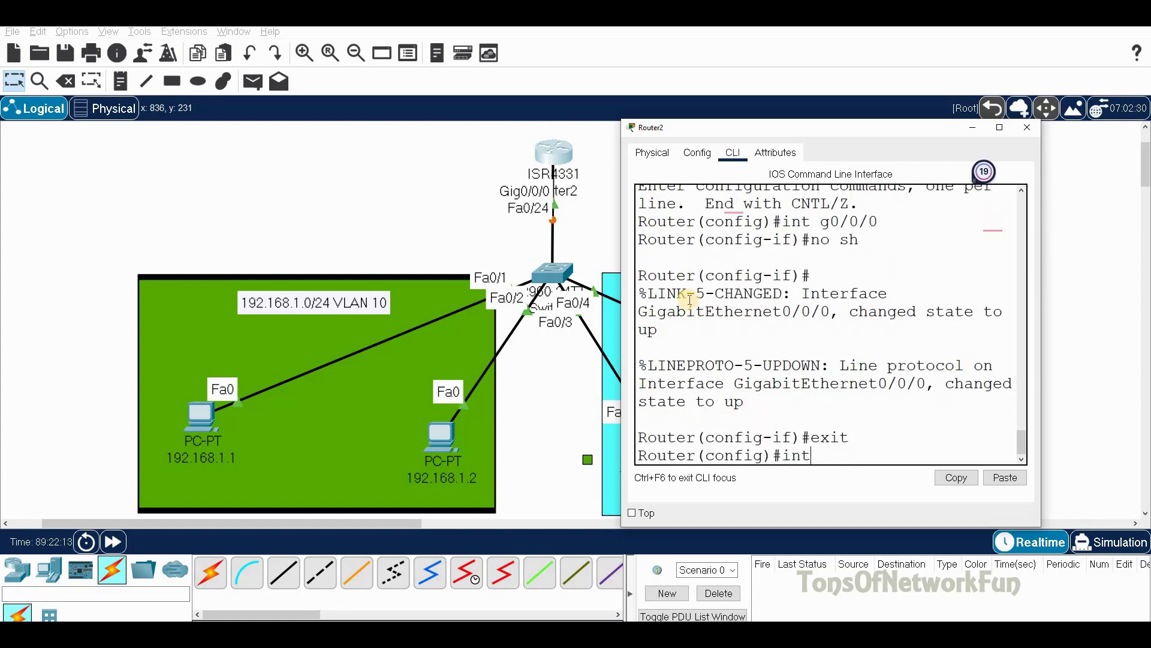
type(" g0/0/")
Create subinterface g0/0/0.10 with encapsulation dot1Q 10.
type("?")
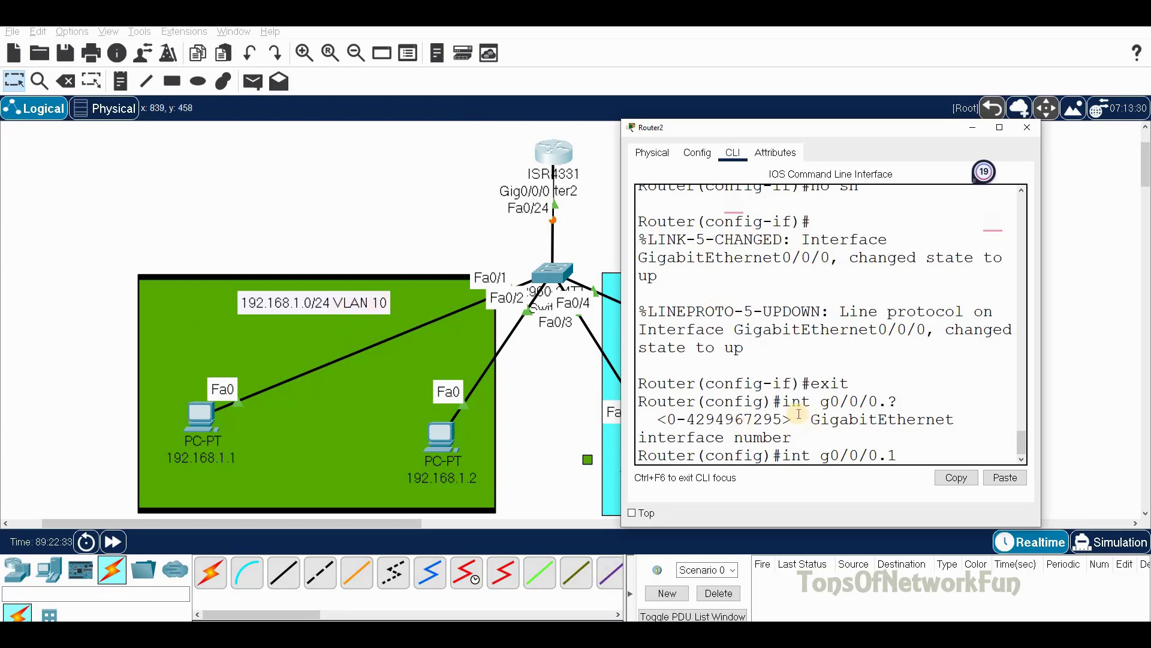
key("Return")
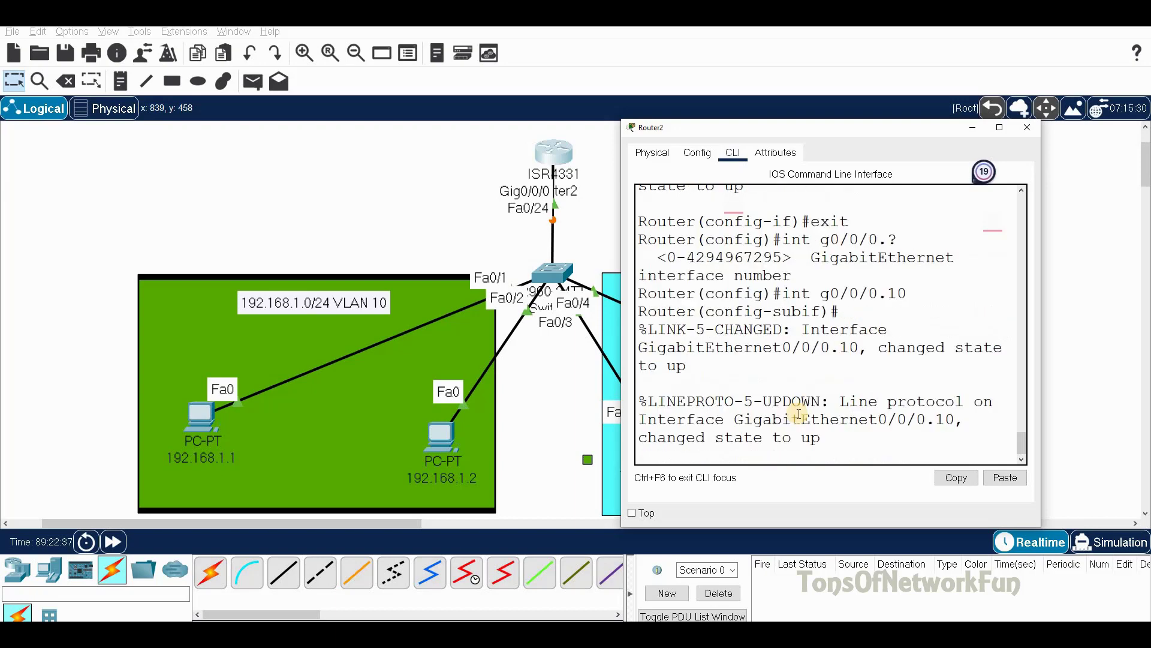
type("en")
key("Tab")
type("d")
key("Tab")
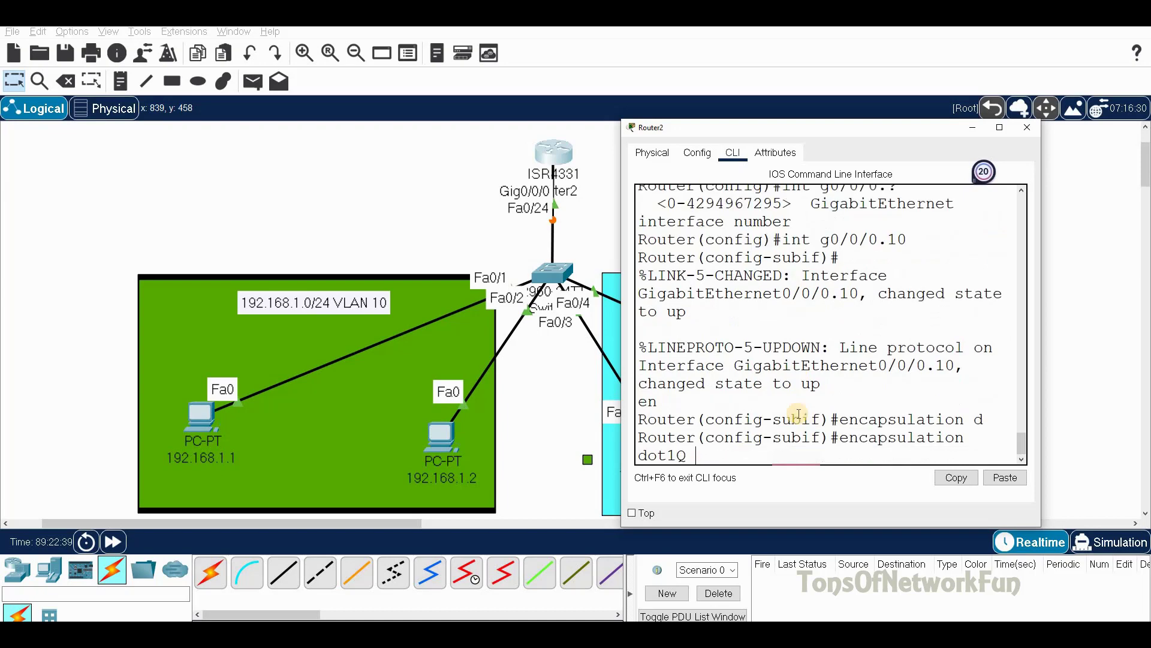
type("1")
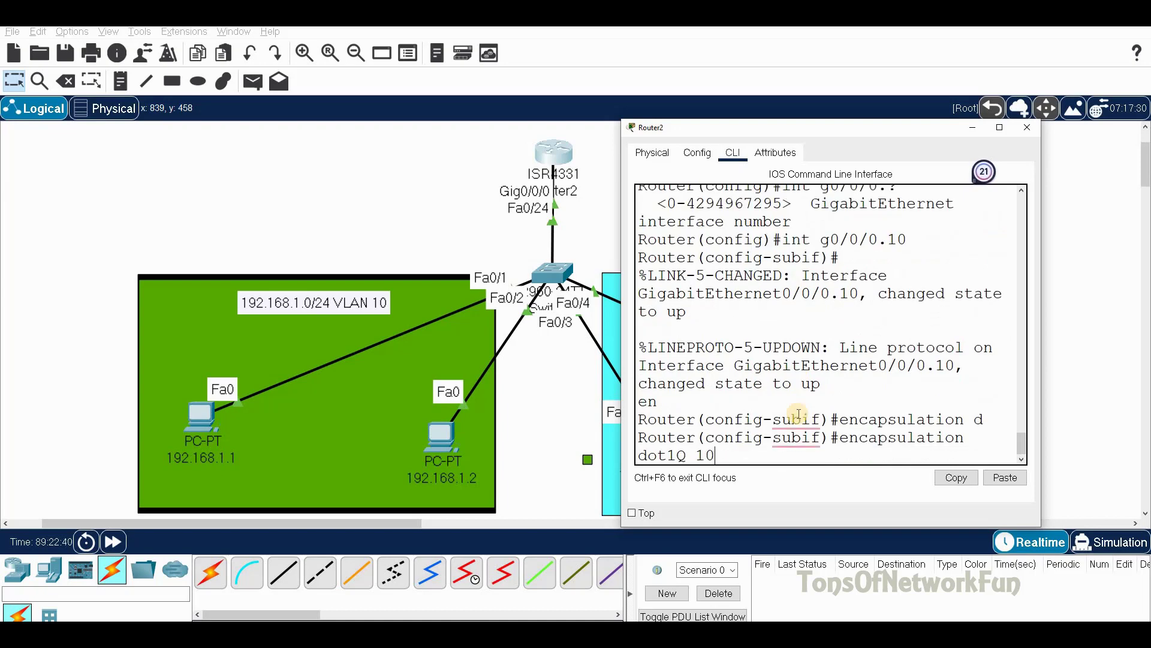
type("0")
key("Return")
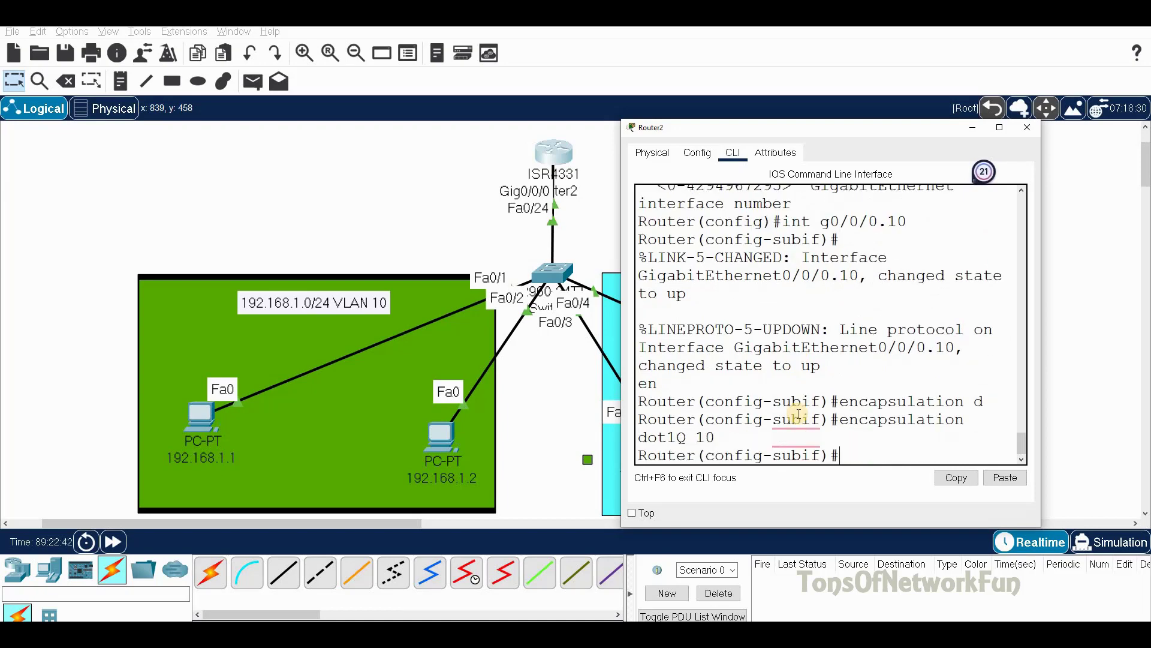
Give g0/0/0.10 the address 192.168.1.100 255.255.255.0 and exit the subinterface.
type("ip add 19")
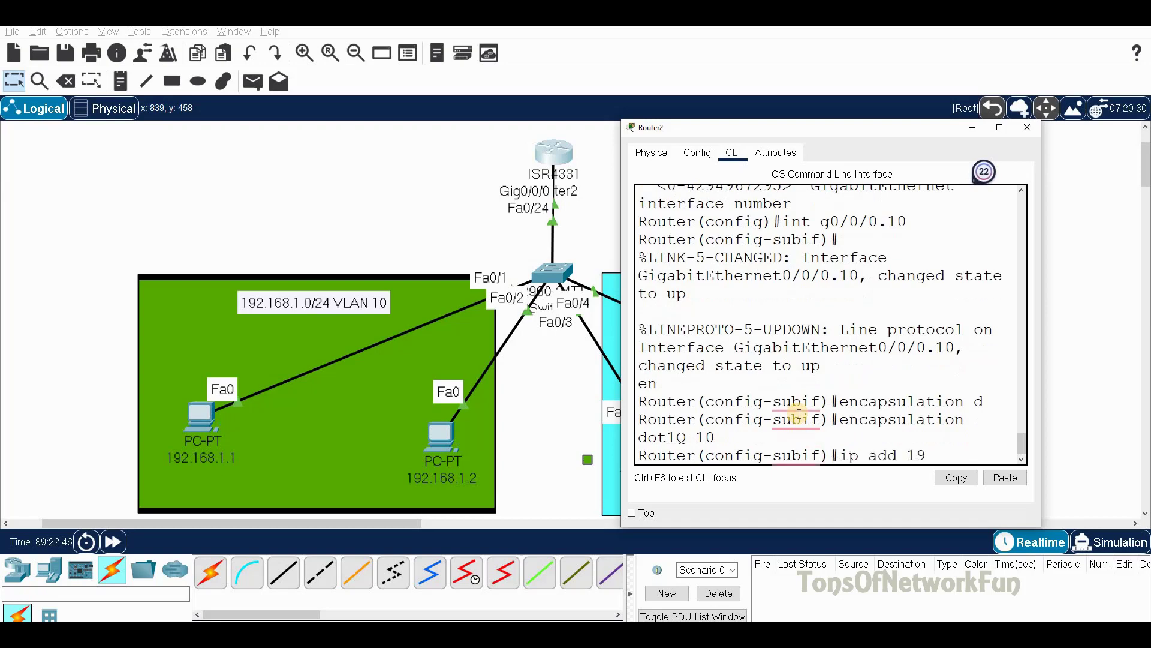
type("2.168.1.1")
type("00")
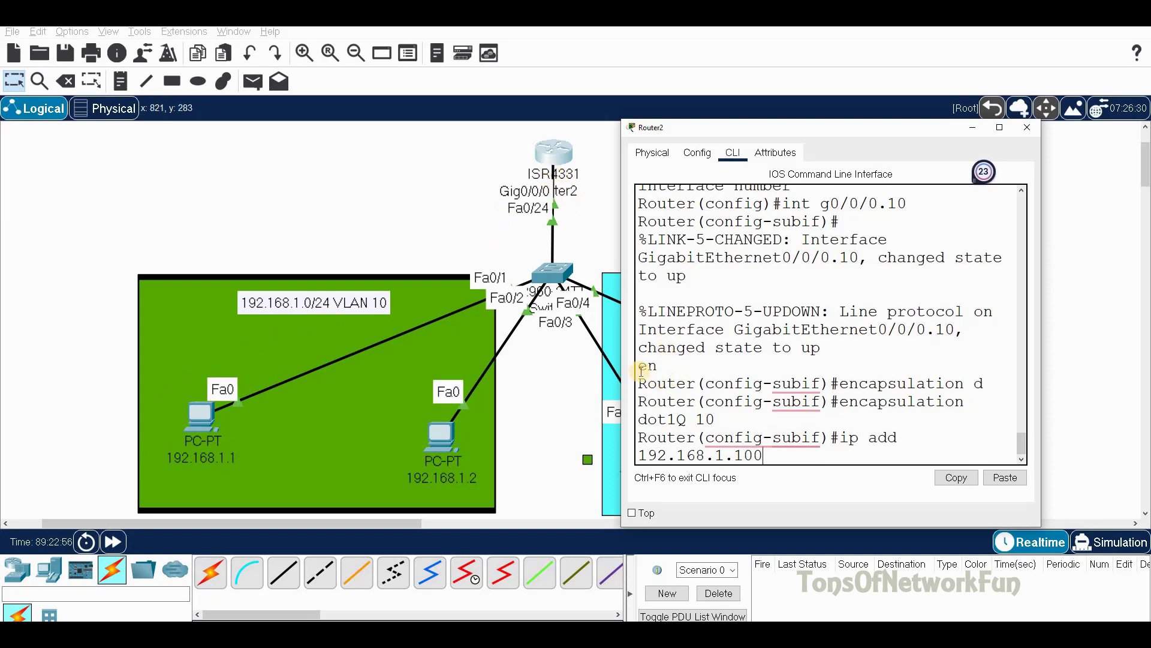
type(".255.255.0")
key("Return")
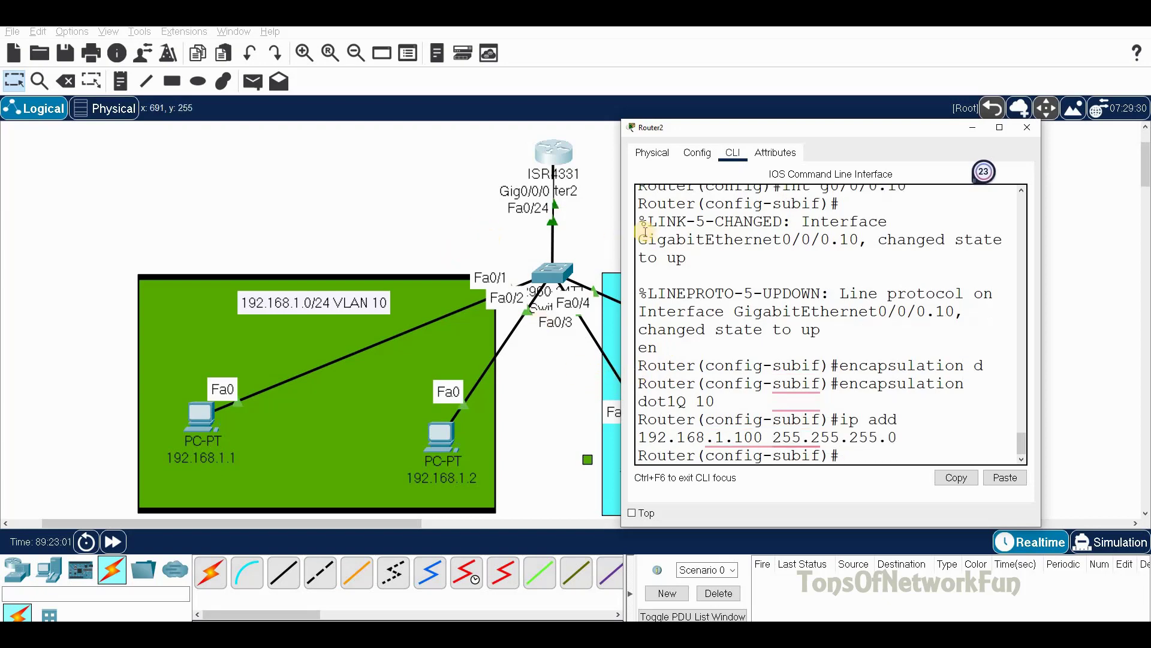
type("exit")
key("Return")
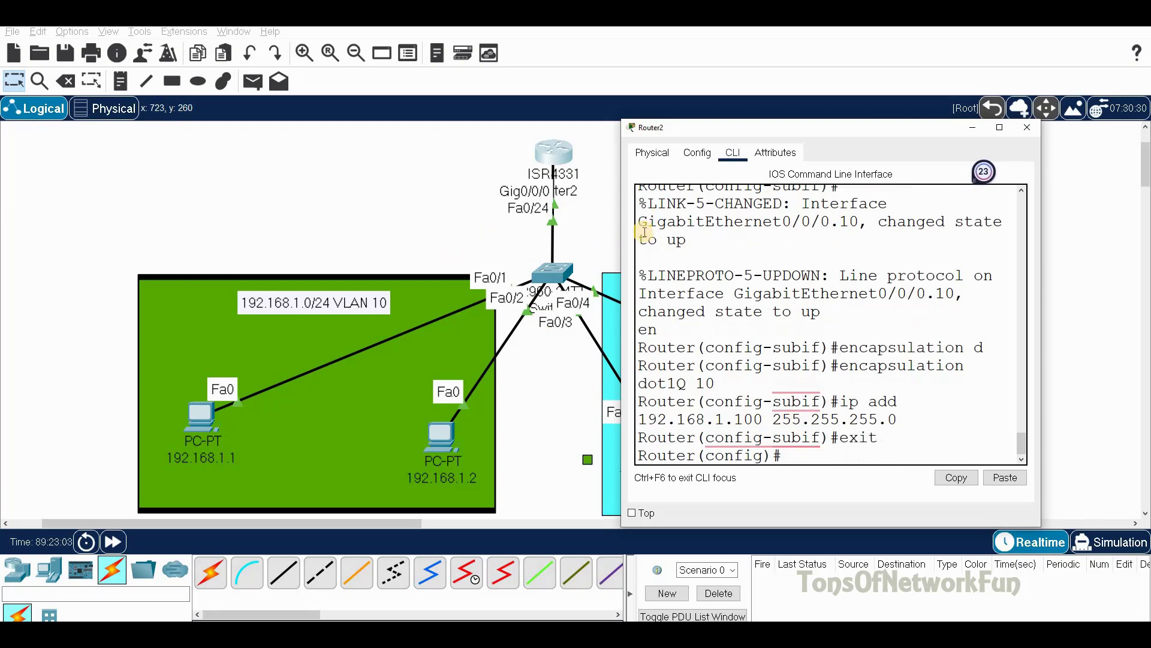
type("int g0/0/0.")
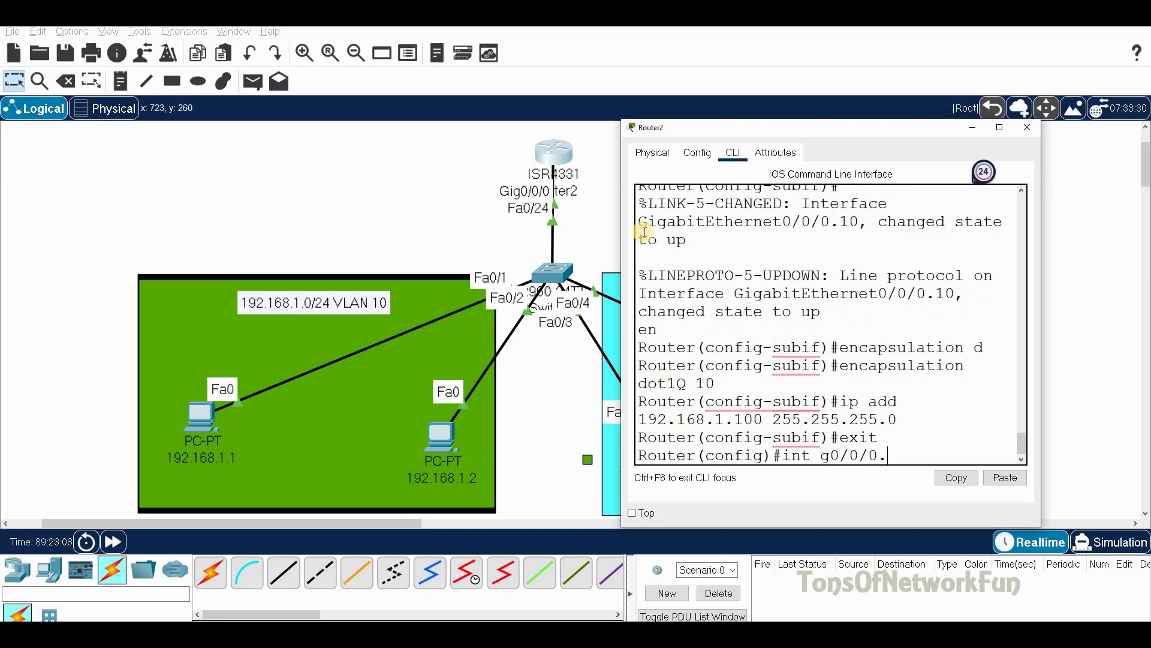
On Router2, create subinterface g0/0/0.20, correcting the mistyped subinterface number.
type("002")
key("BackSpace")
key("BackSpace")
key("BackSpace")
type("20")
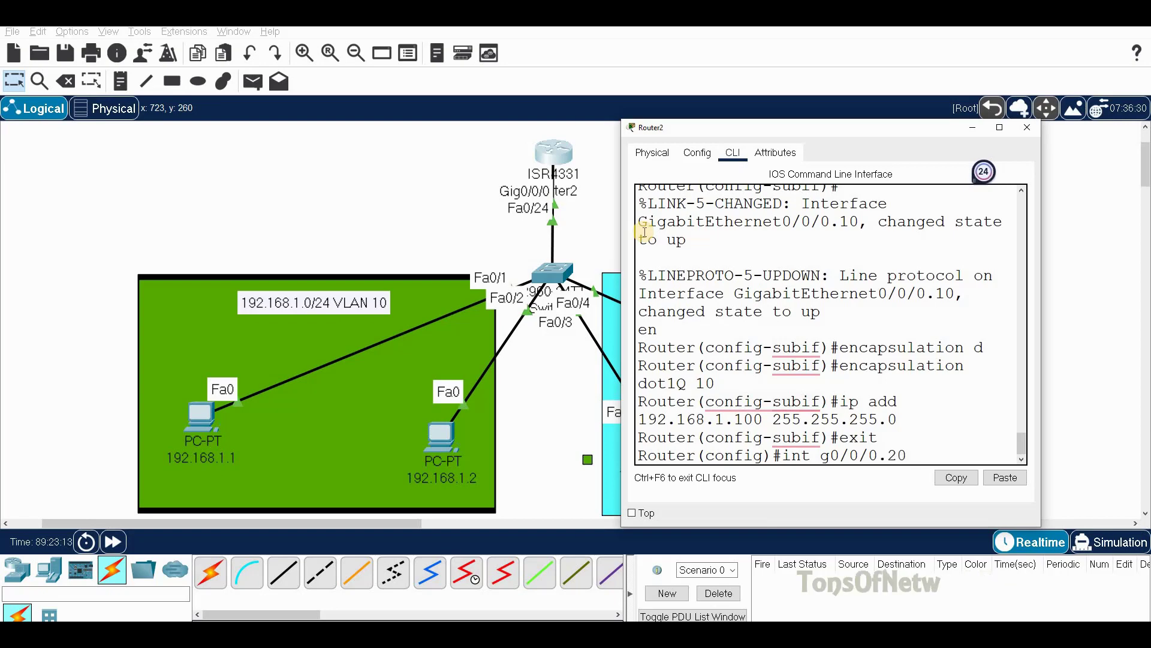
key("Return")
Tag g0/0/0.20 with dot1Q VLAN 20 and assign 192.168.2.100 255.255.255.0.
type("en")
key("Tab")
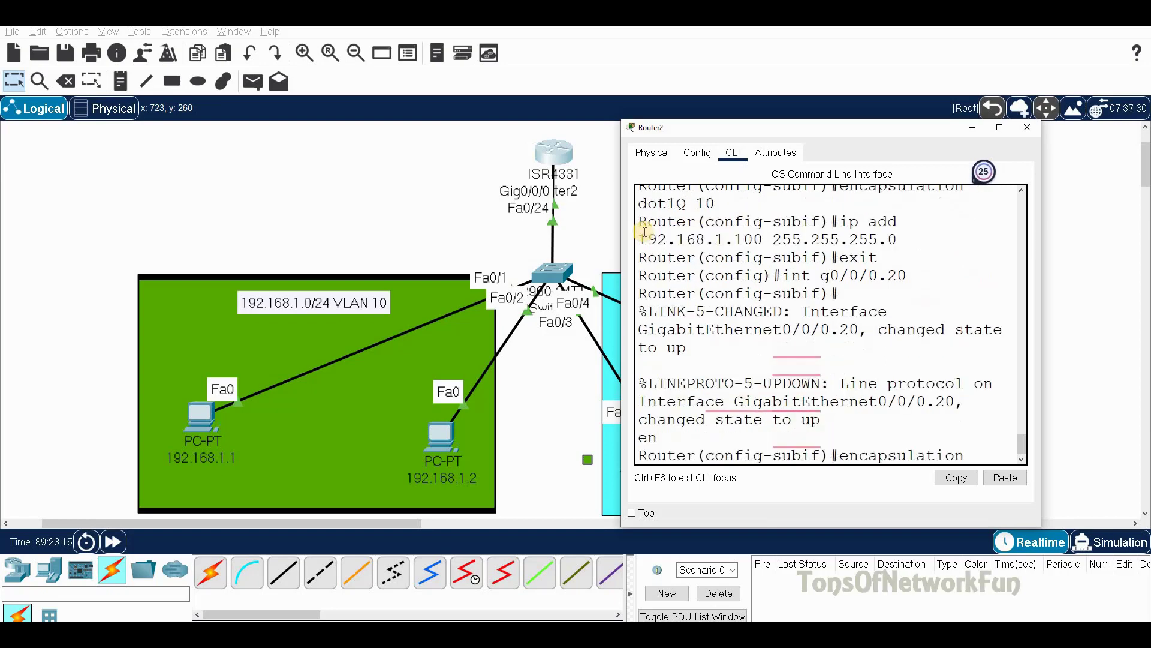
type("d")
key("Tab")
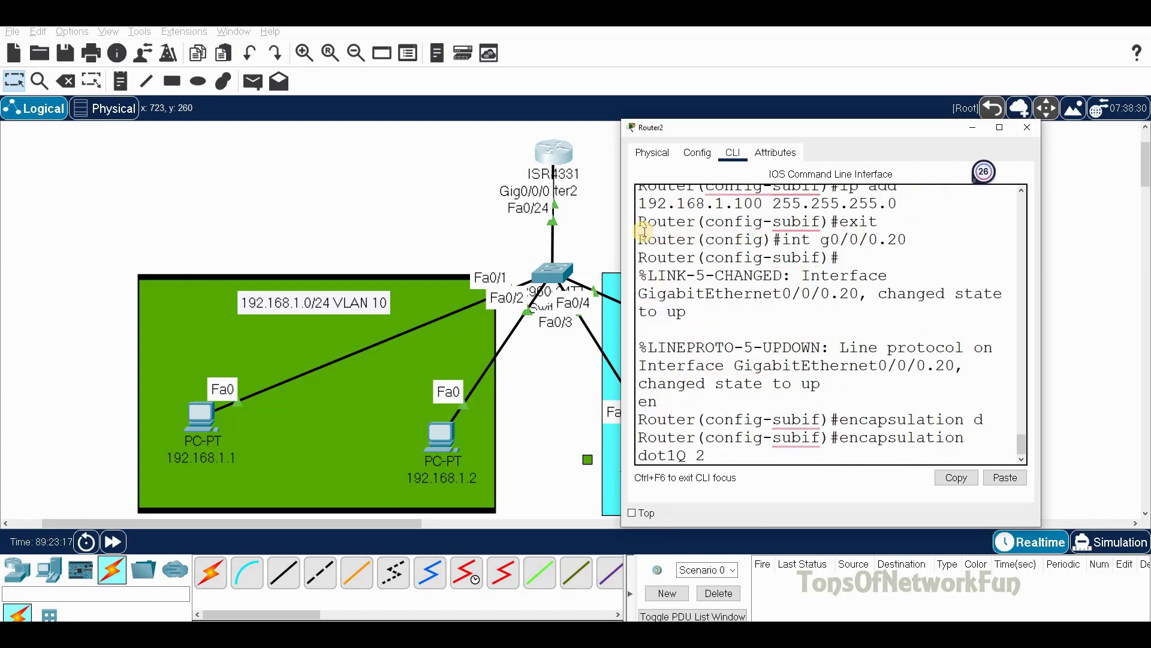
key("Return")
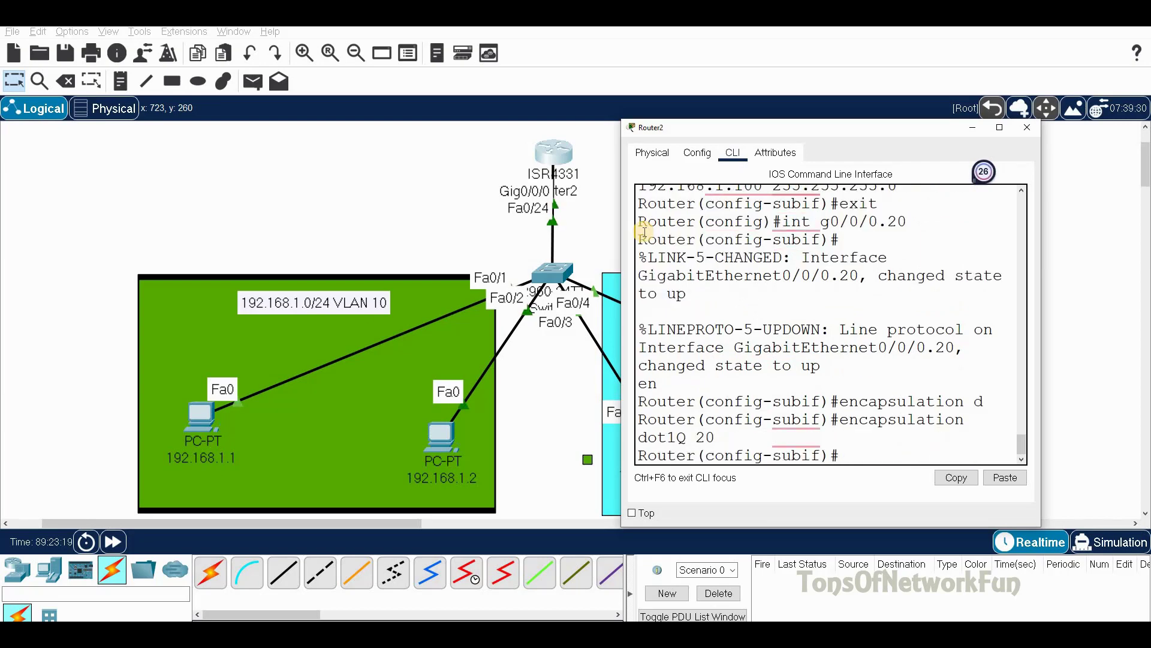
type("ip add ")
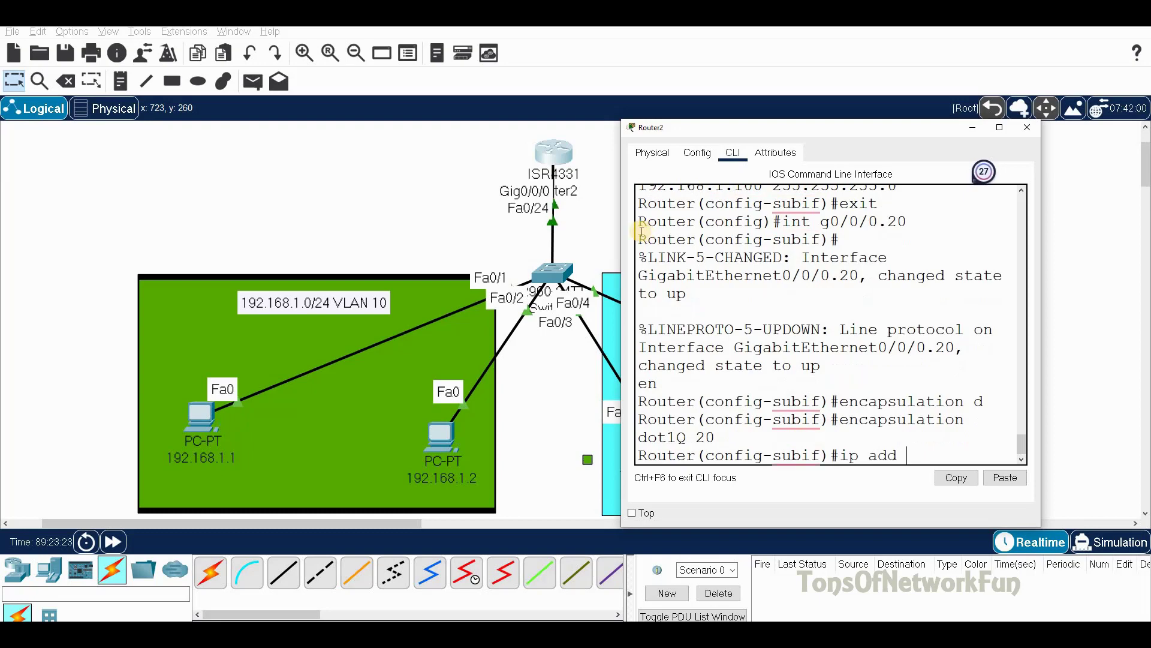
type("192.168.2.100")
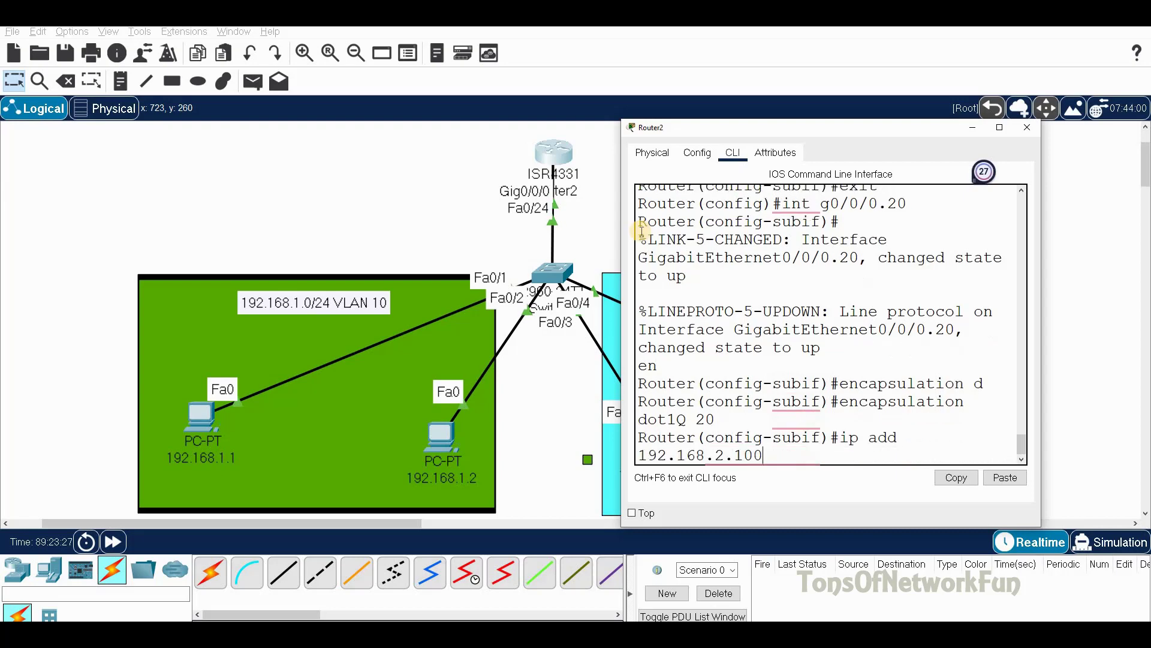
type(" 255.255.255")
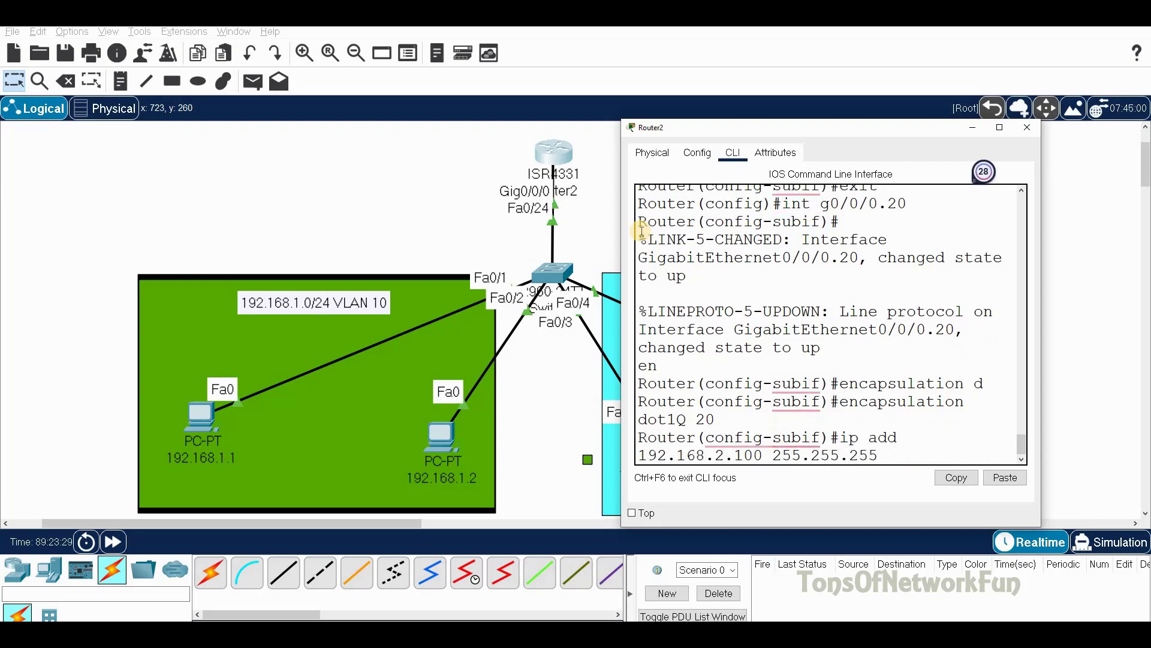
type(".0")
key("Return")
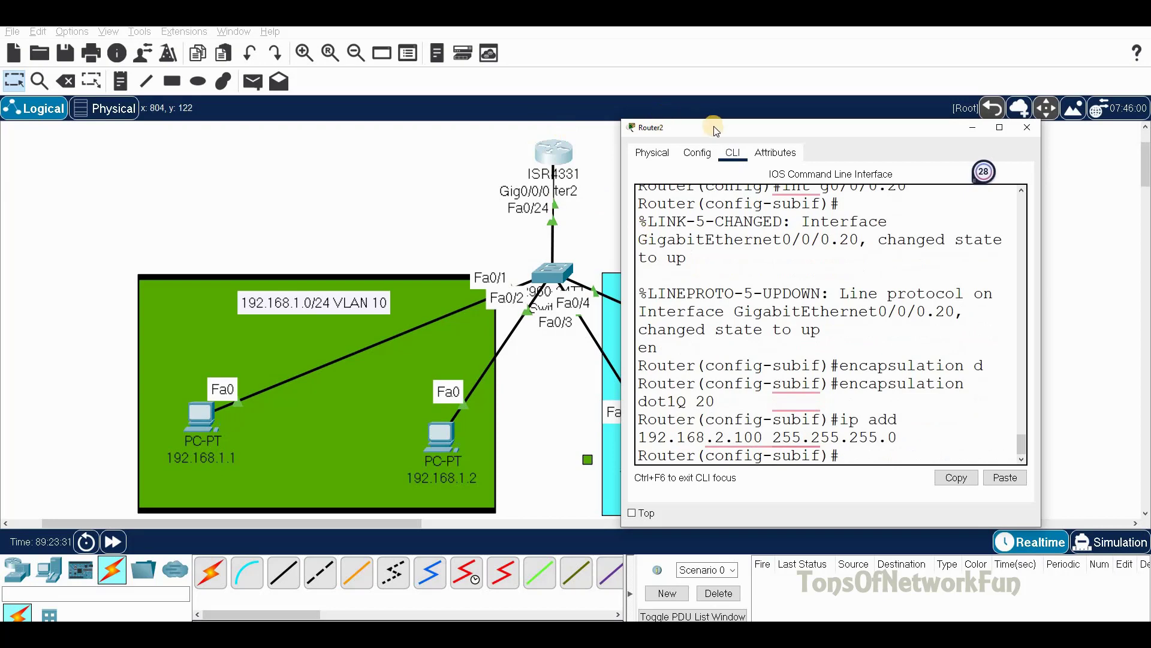
Move the router console around to inspect the VLAN 20 PCs, then bring up Switch1's console.
left_click_drag(715, 130, 118, 124)
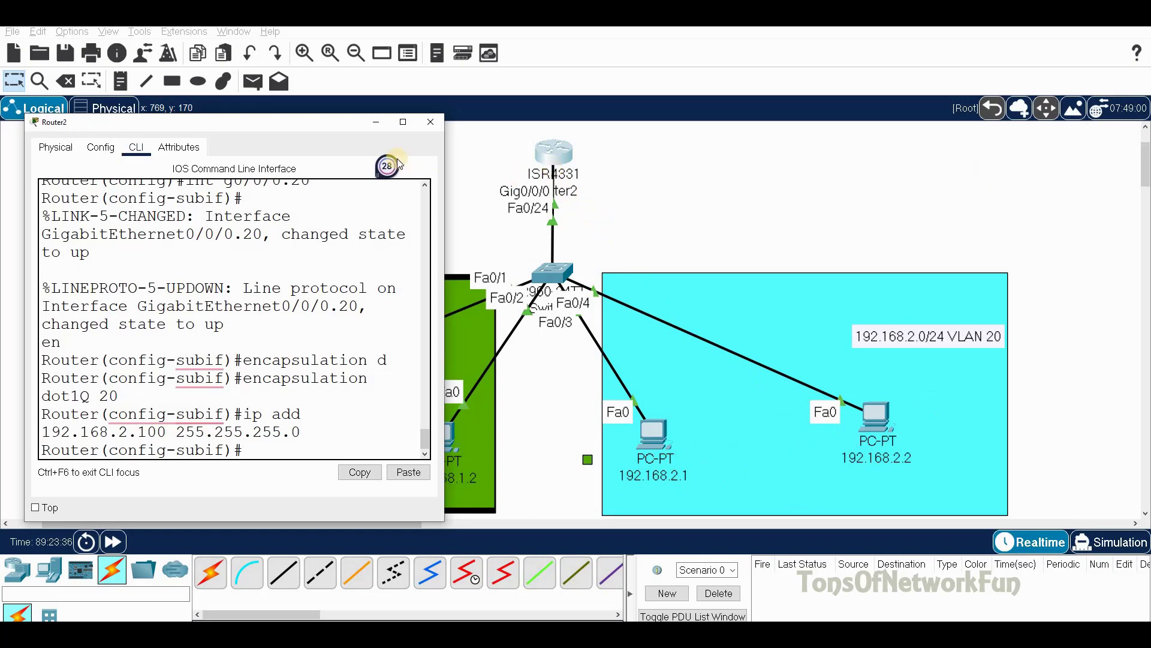
left_click_drag(264, 131, 217, 137)
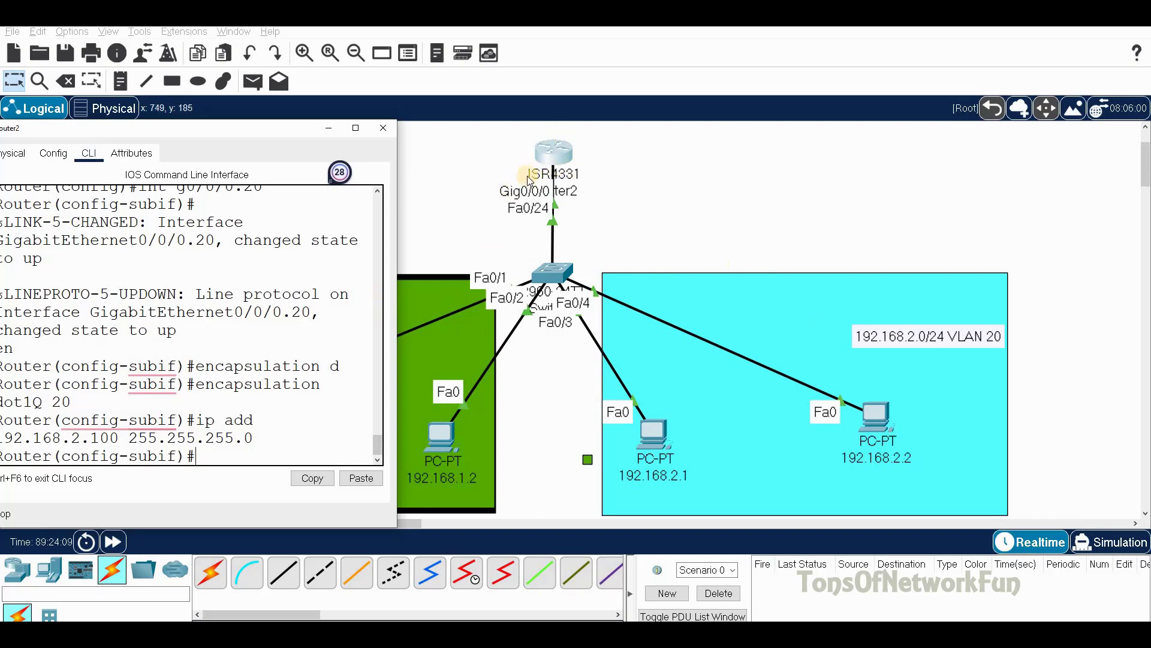
left_click_drag(264, 131, 935, 109)
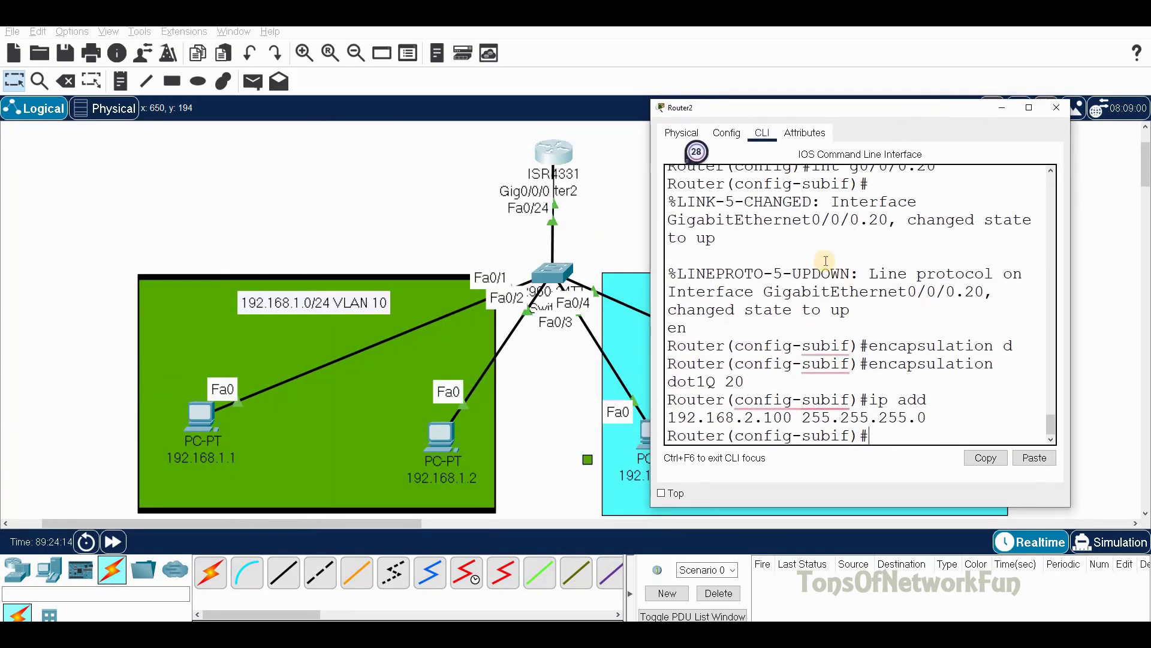
left_click(559, 272)
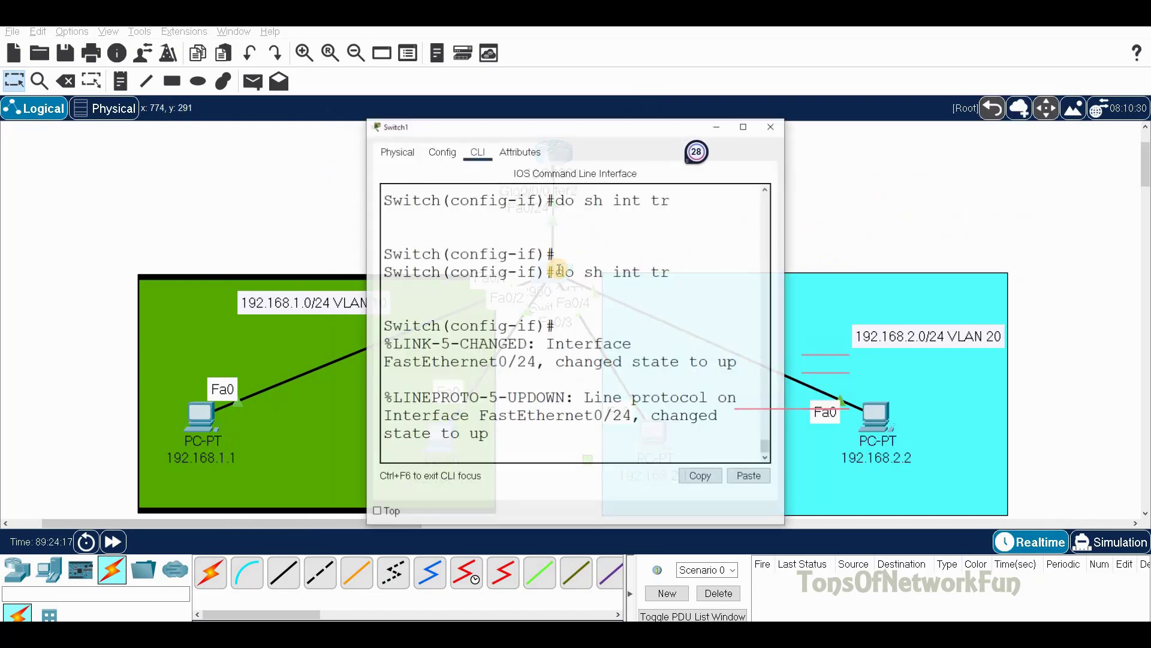
On Switch1, leave interface configuration and run 'do sh int tr' to list trunk ports.
left_click(556, 131)
left_click_drag(556, 130, 836, 108)
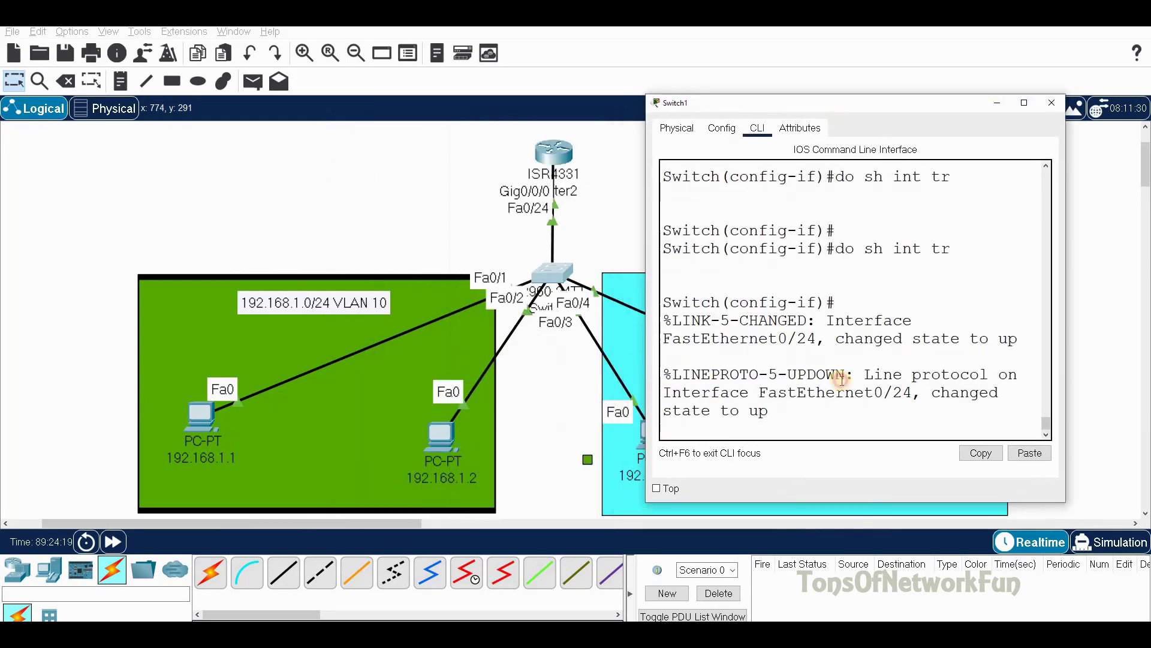
key("Return")
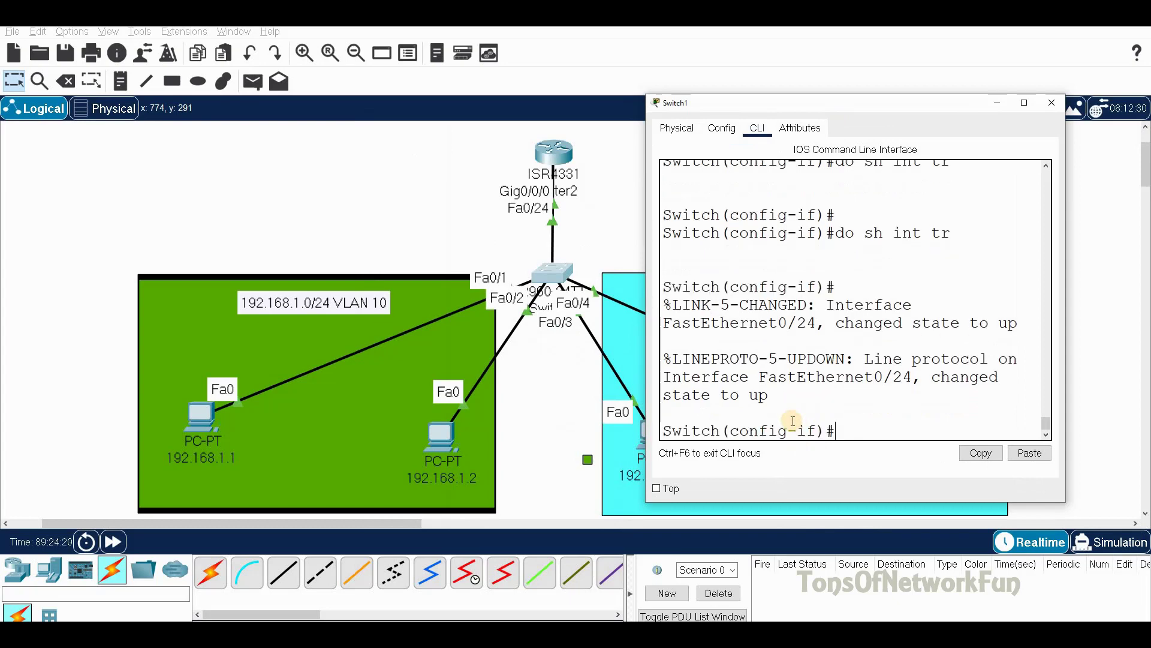
type("exit")
key("Return")
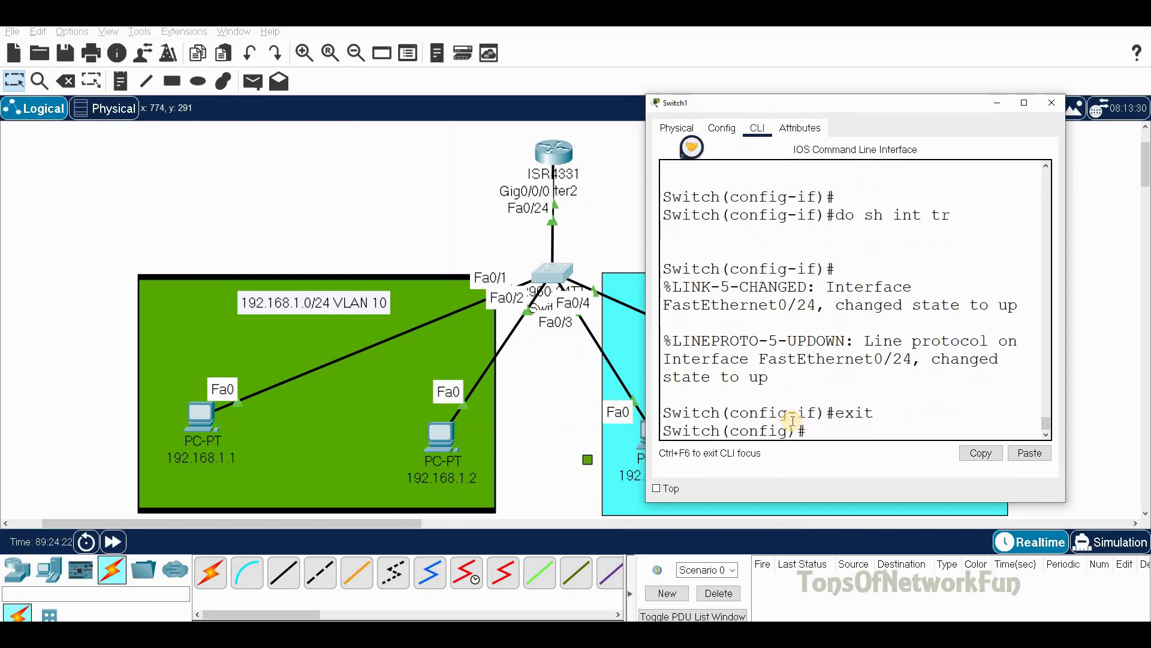
type("do sh int tr")
key("Return")
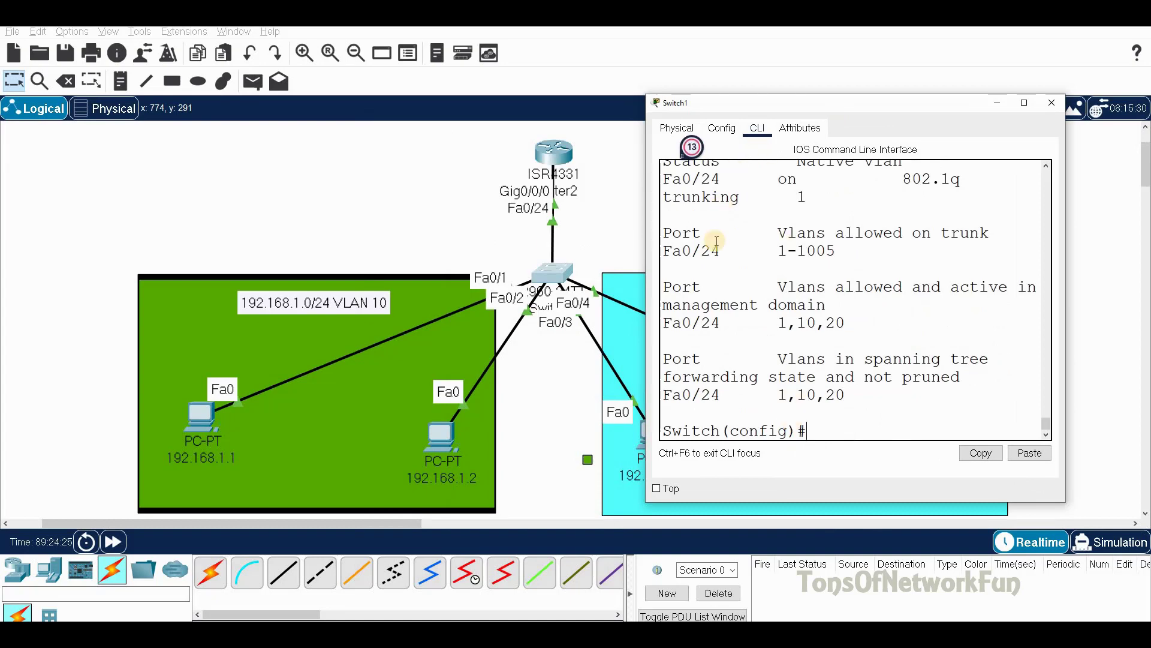
Highlight Fa0/24 trunking with 802.1q in the output, then close Switch1's window.
scroll(737, 239, "up", 2)
scroll(740, 239, "up", 3)
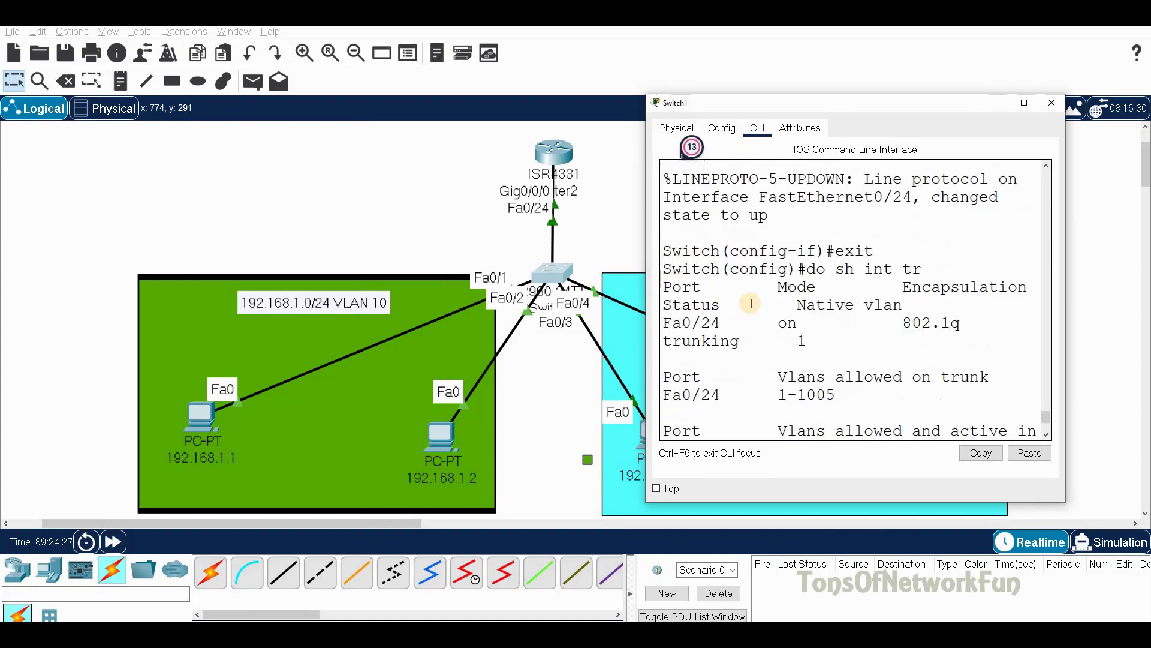
left_click_drag(729, 323, 660, 322)
left_click_drag(740, 340, 660, 342)
left_click_drag(903, 324, 964, 327)
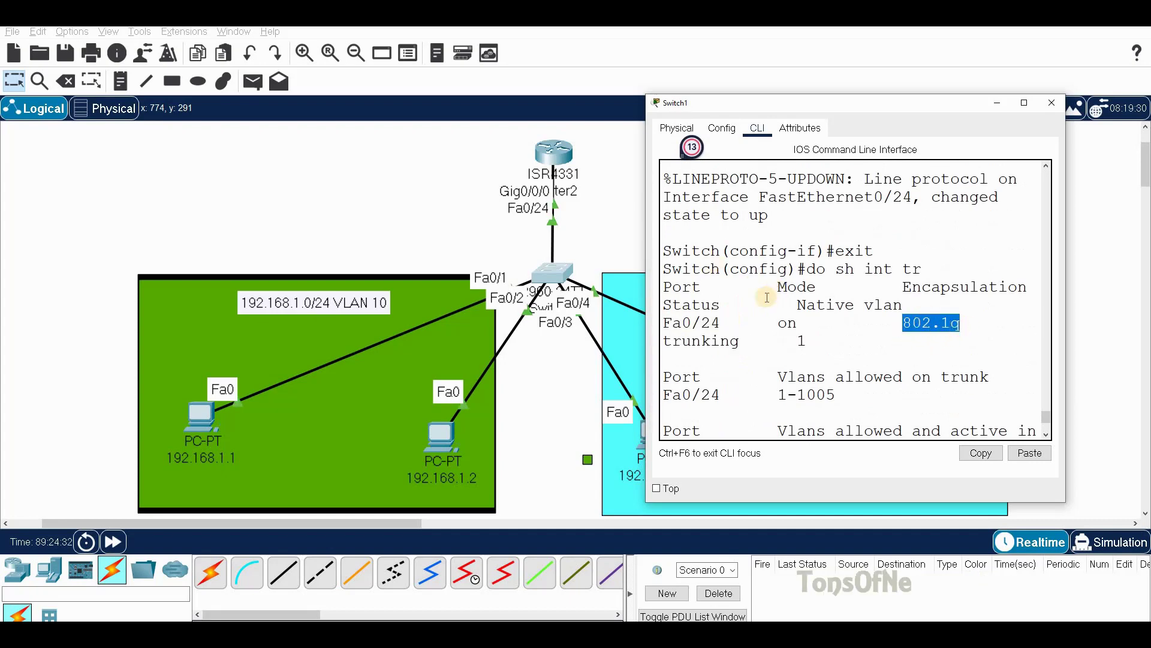
left_click(1052, 103)
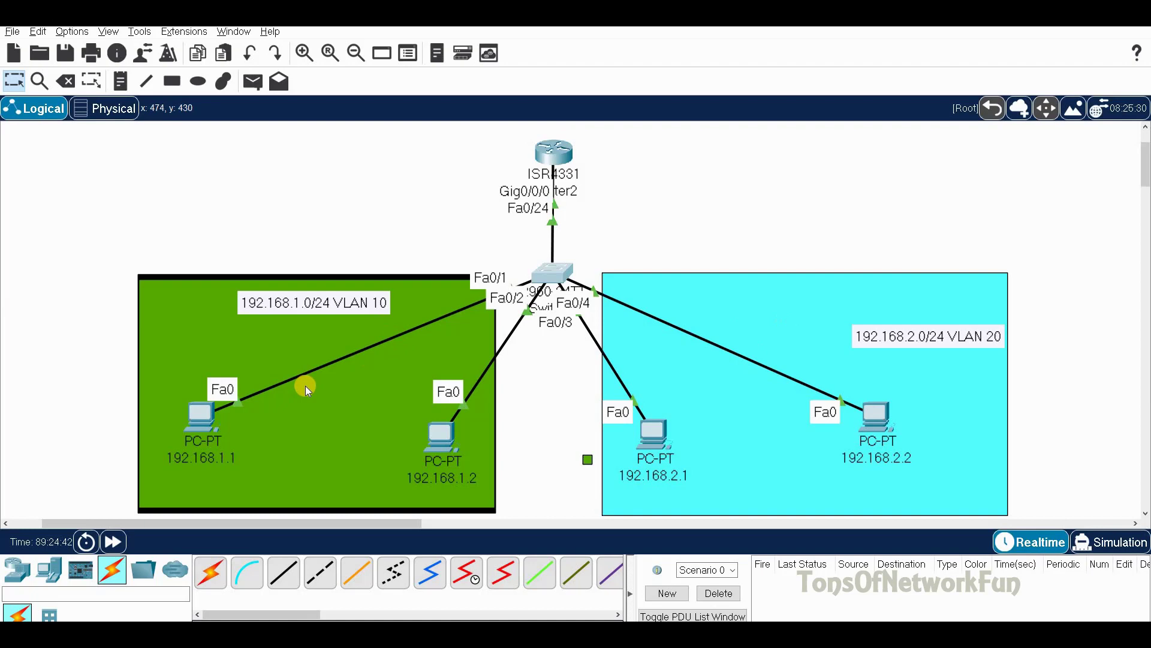
From PC 192.168.1.1's command prompt, ping 192.168.2.1, check the replies, then close the window.
left_click(194, 416)
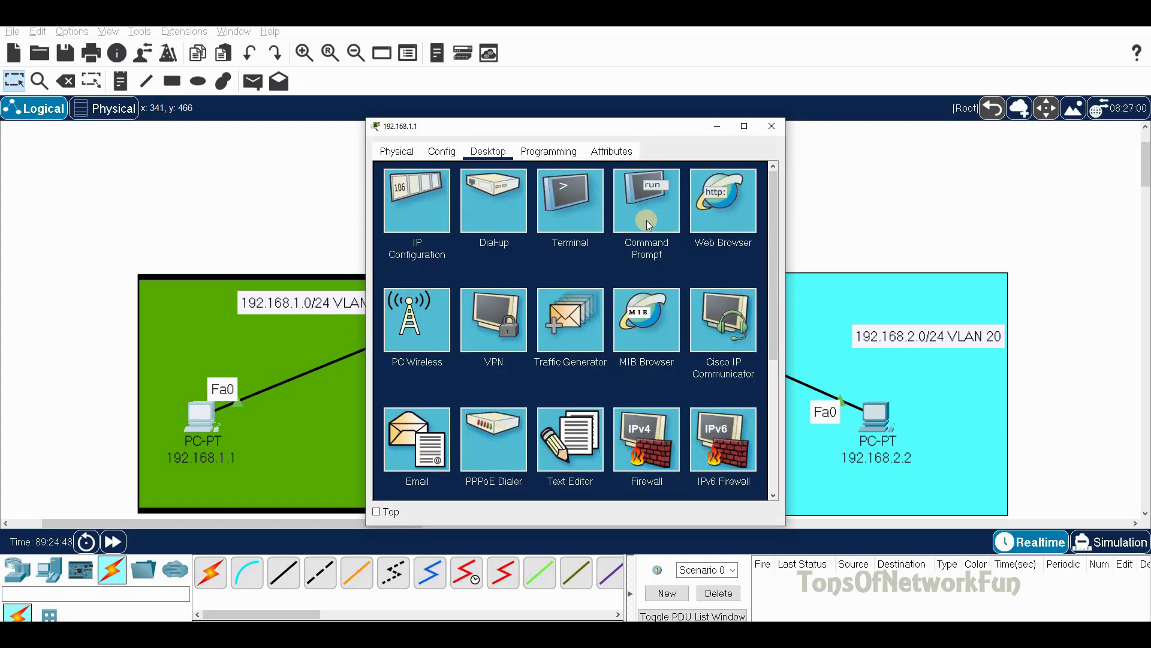
left_click(646, 220)
scroll(639, 268, "down", 2)
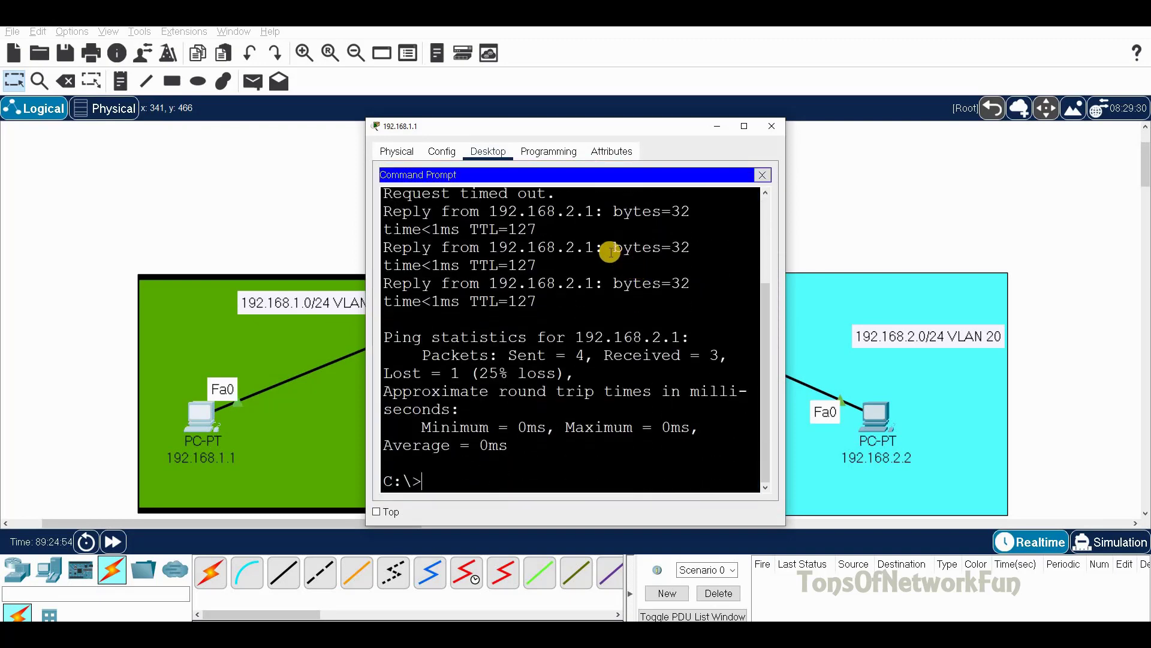
type("ping 192")
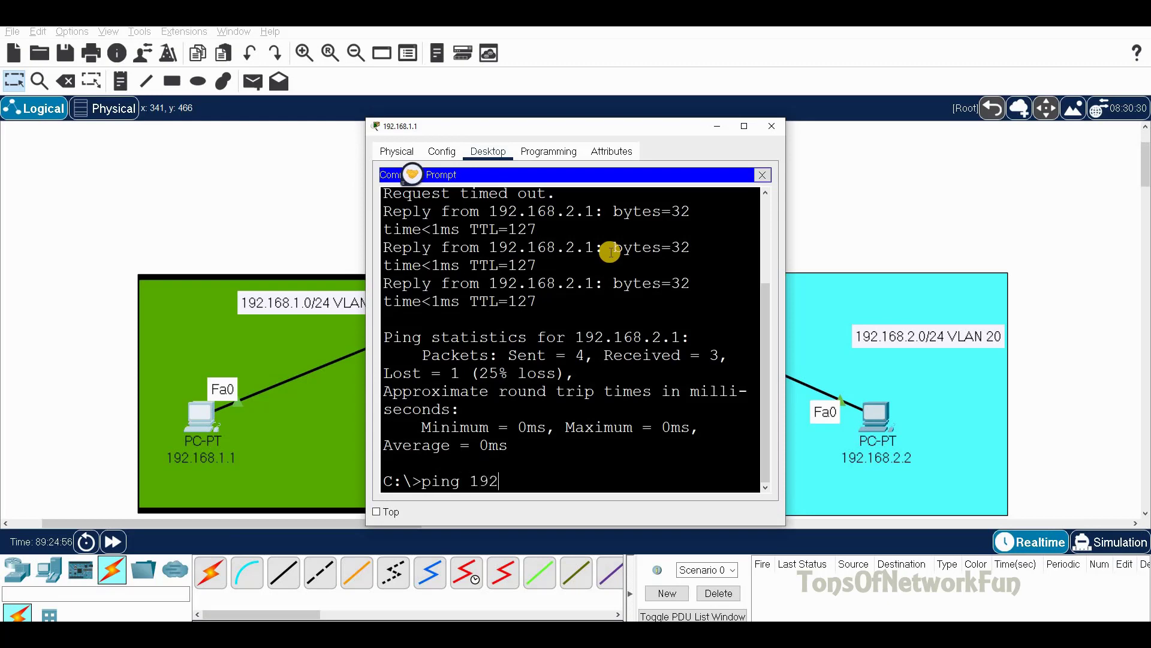
type(".168.2.1")
key("Return")
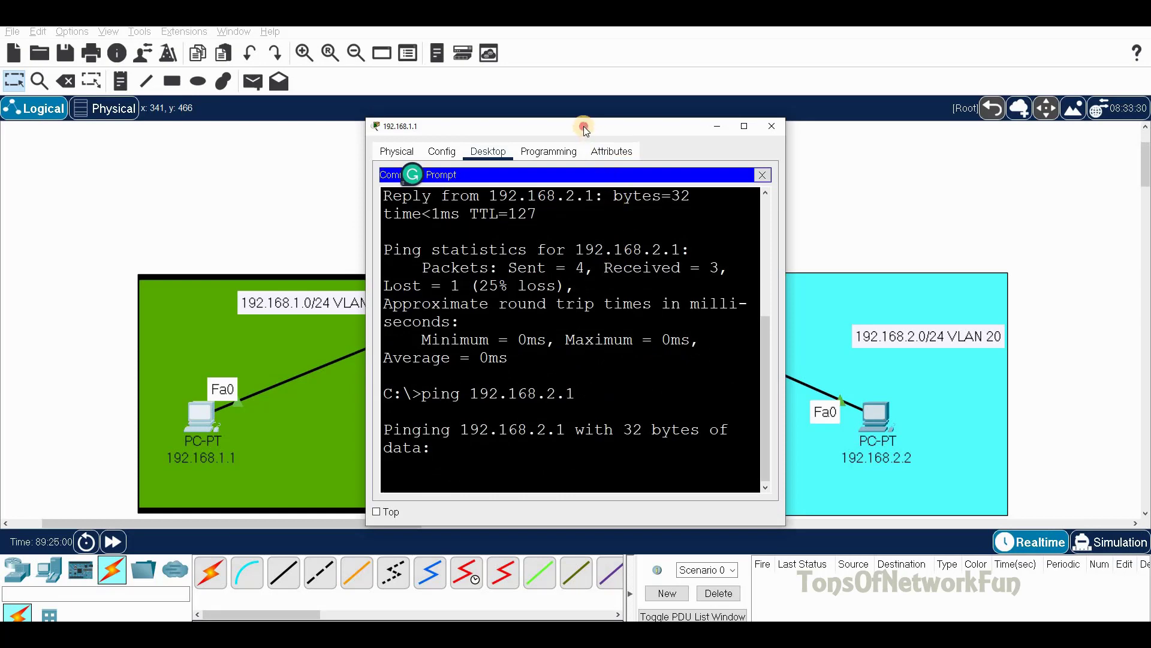
left_click_drag(586, 126, 317, 32)
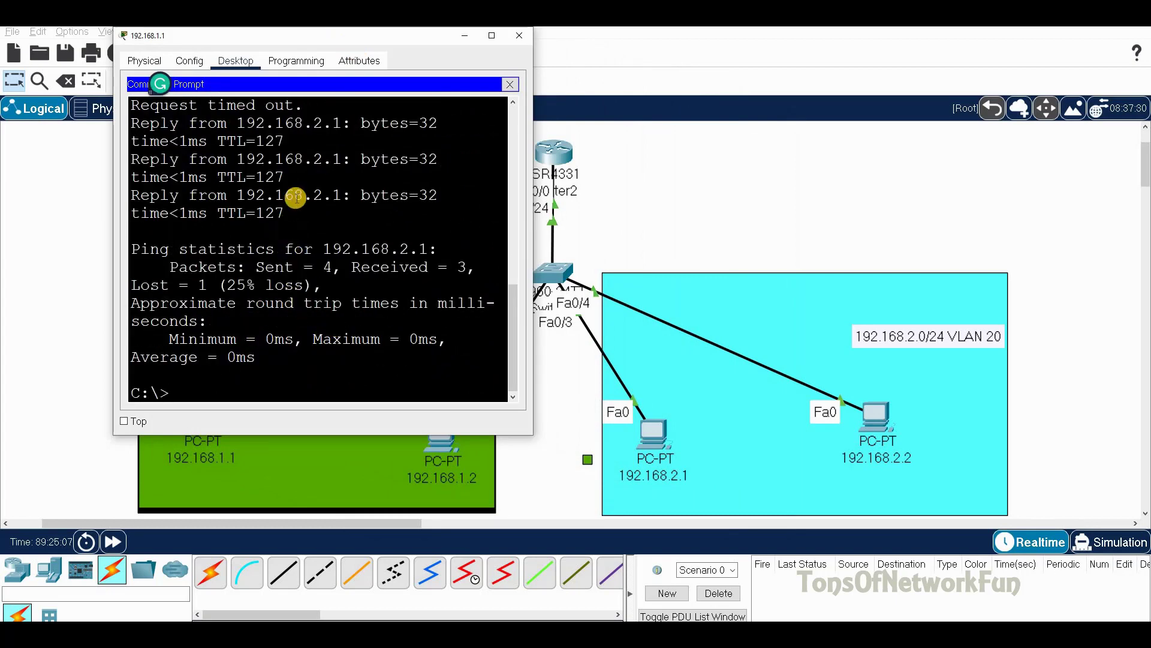
scroll(285, 221, "up", 1)
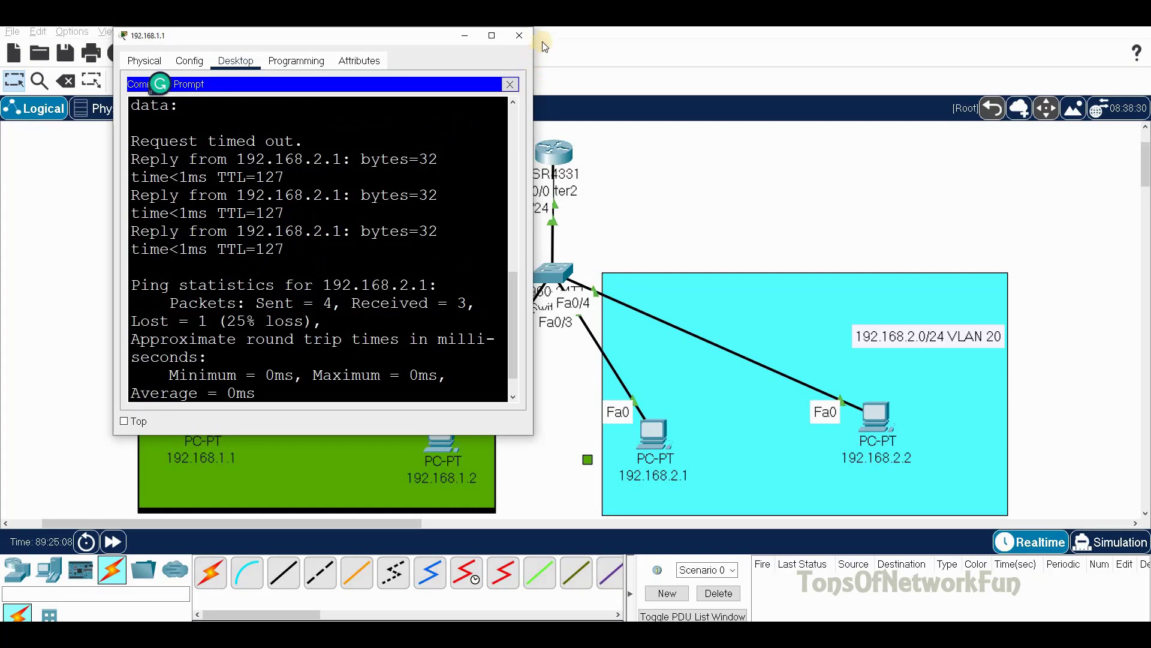
left_click(524, 39)
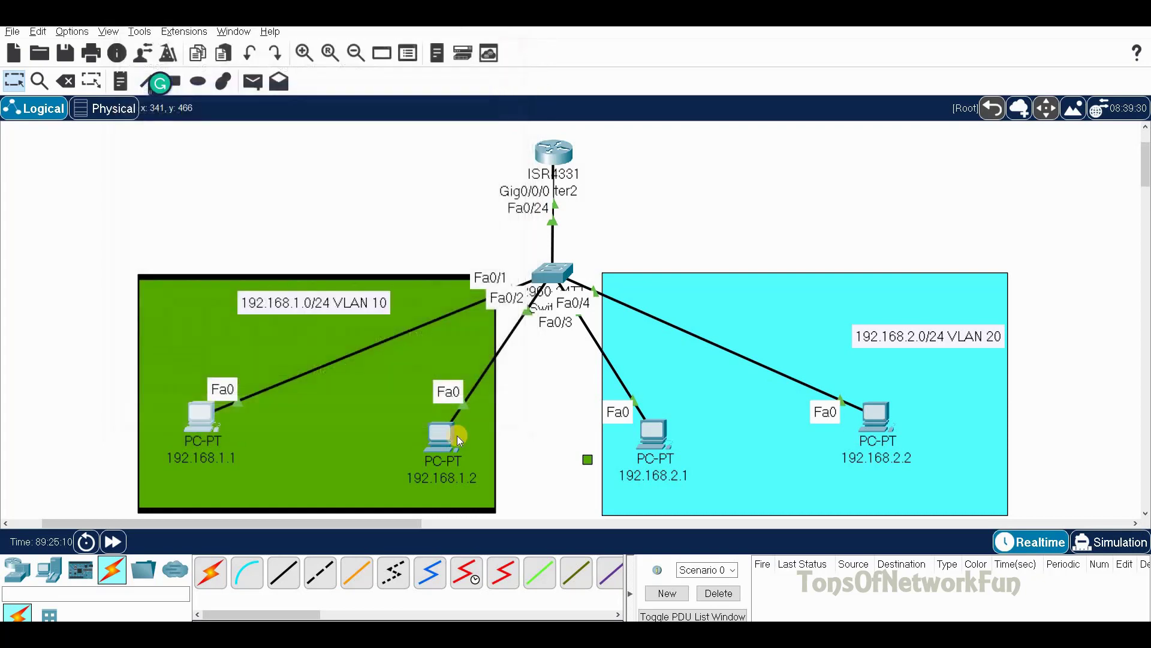
From PC 192.168.1.2's command prompt, ping 192.168.2.1, then close the window.
left_click(441, 436)
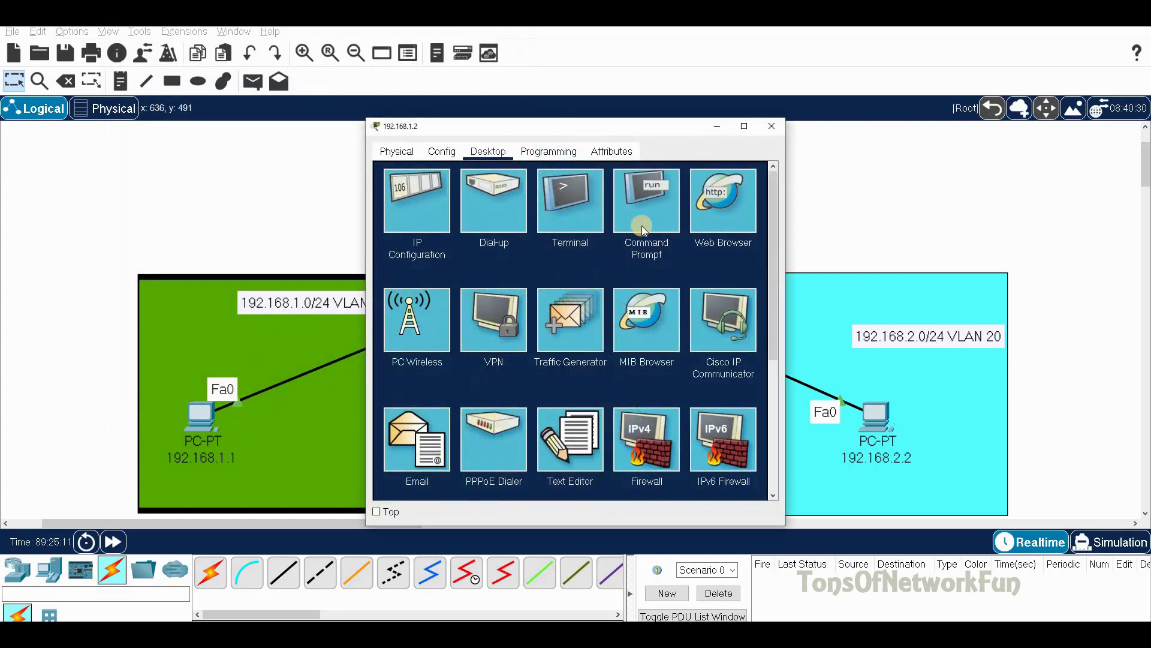
left_click(641, 217)
scroll(514, 461, "down", 4)
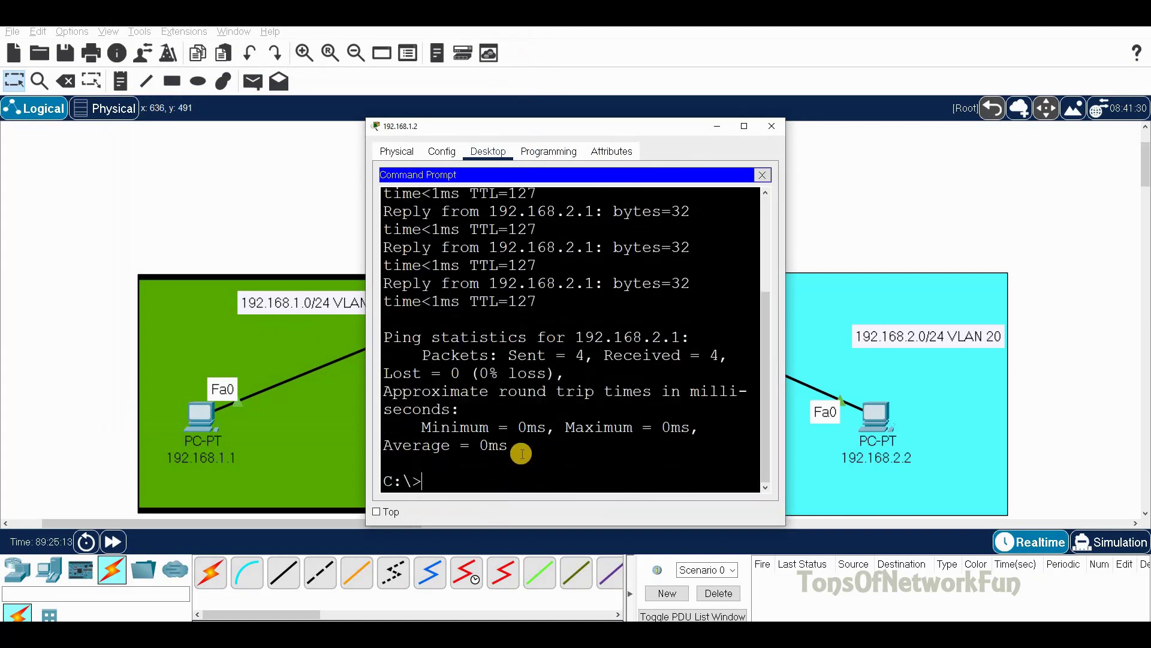
type("ping ")
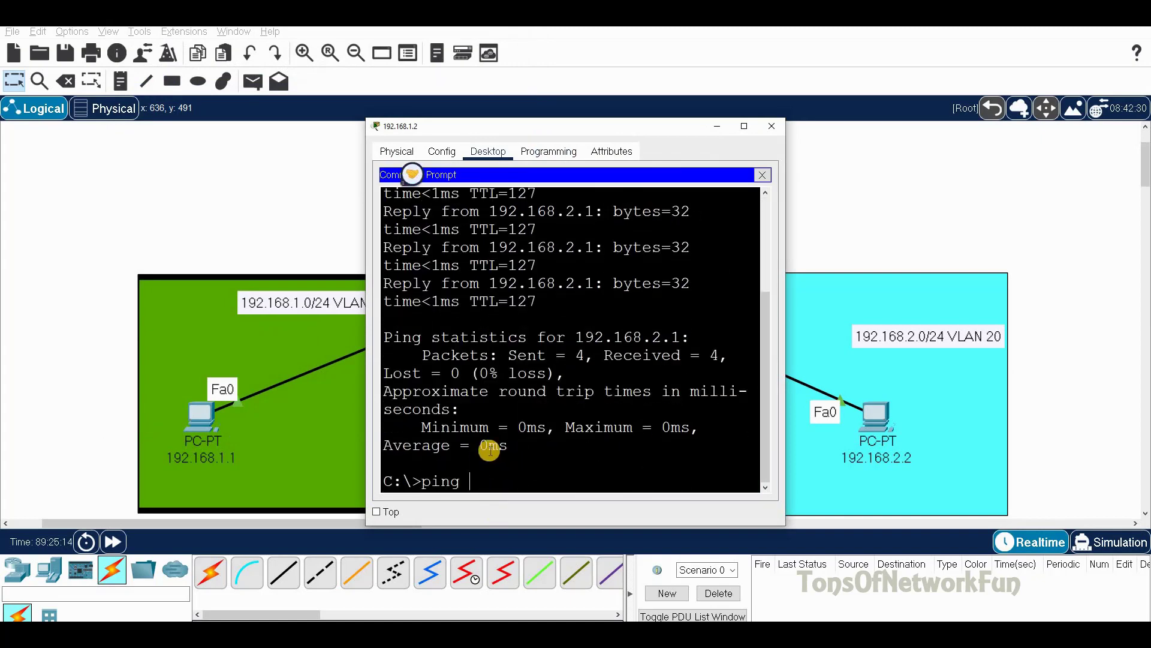
type("192.168.2.1")
key("Return")
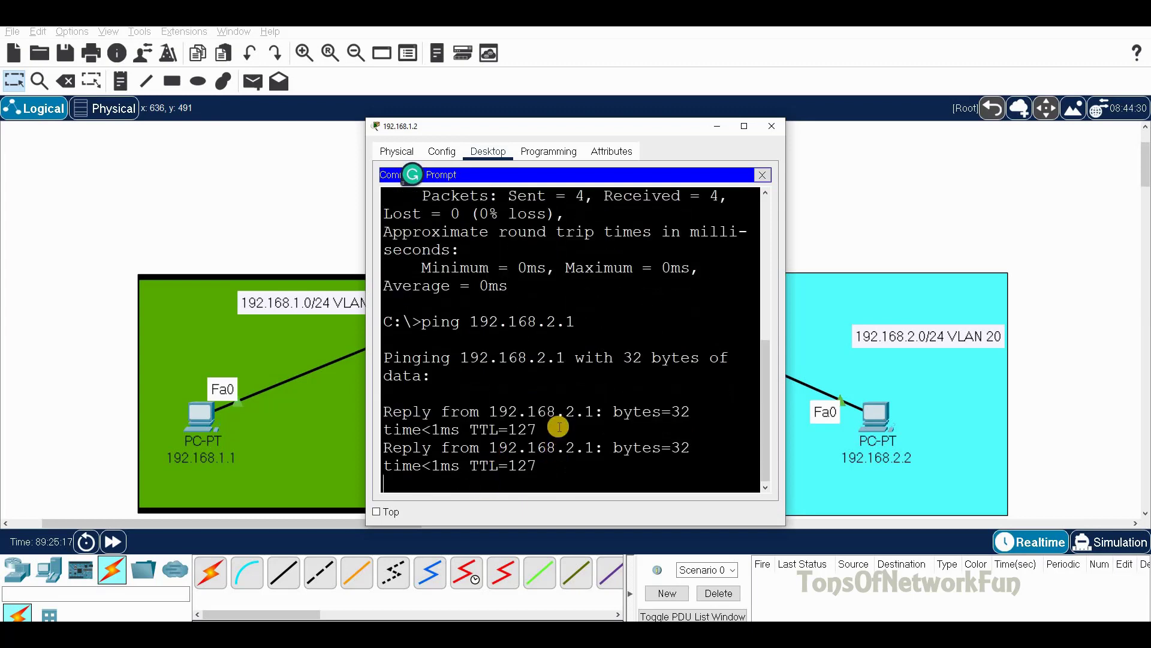
left_click(773, 127)
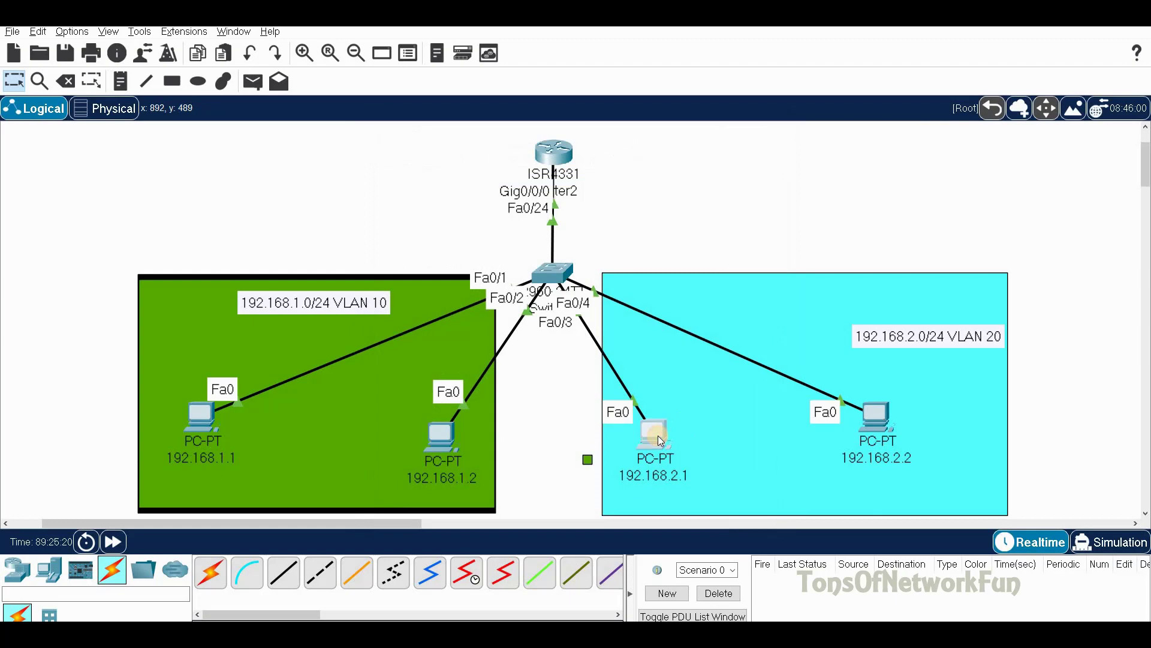
From PC 192.168.2.1's command prompt, ping 192.168.1.1, then close the window.
left_click(657, 435)
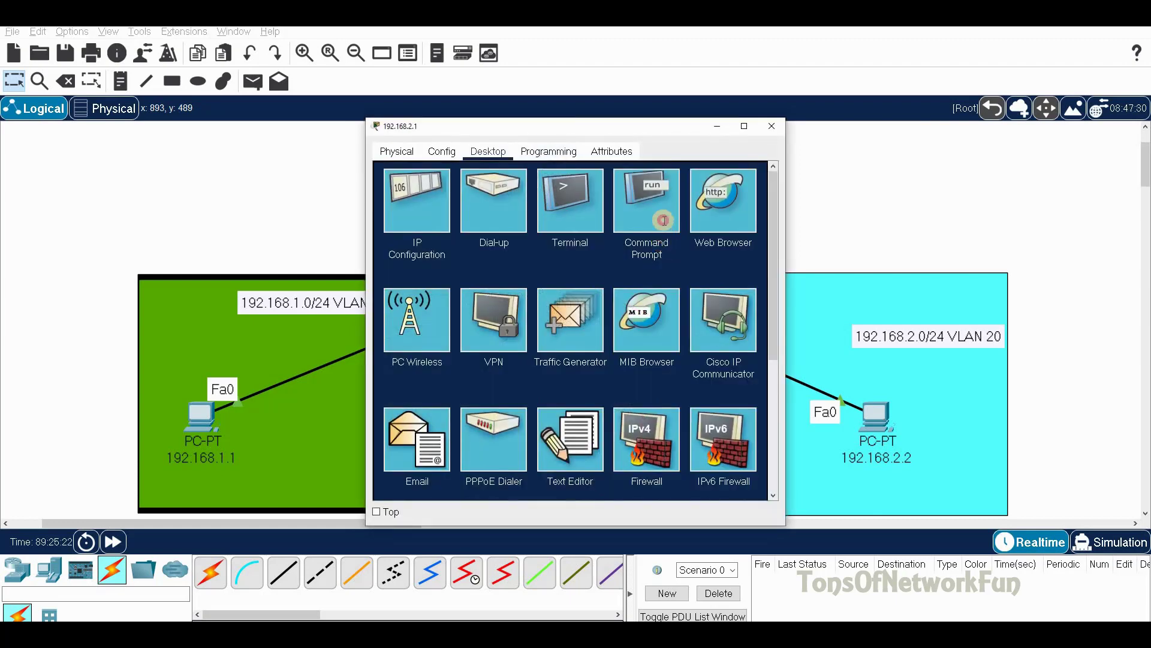
left_click(664, 233)
key("Return")
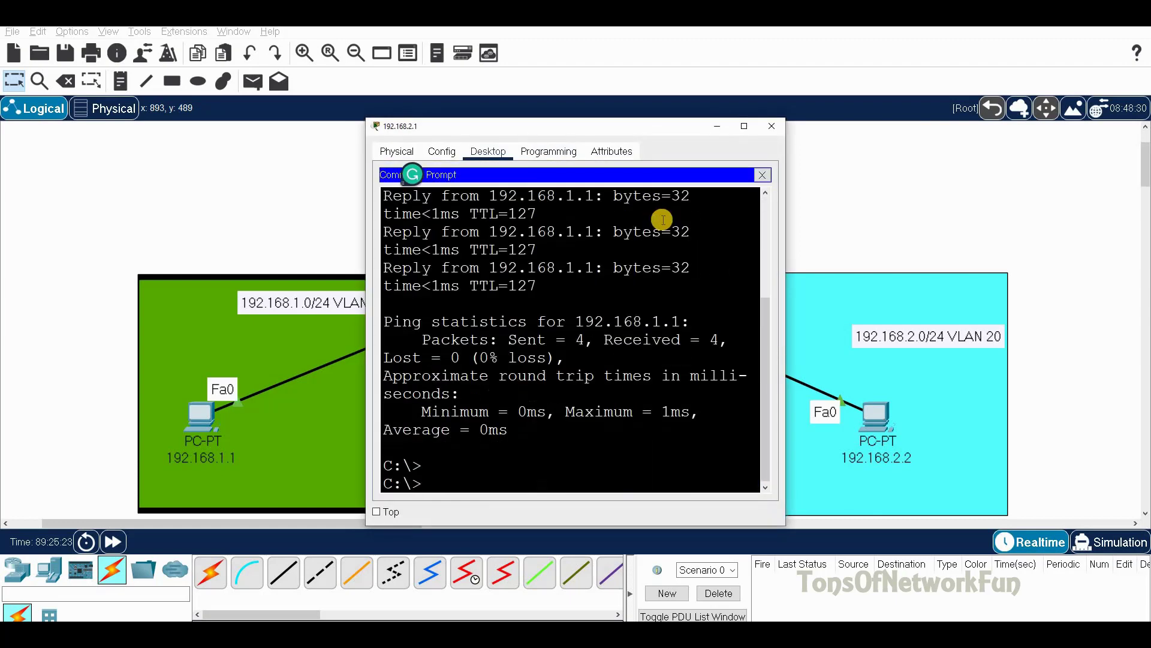
type("ping 192.168.1")
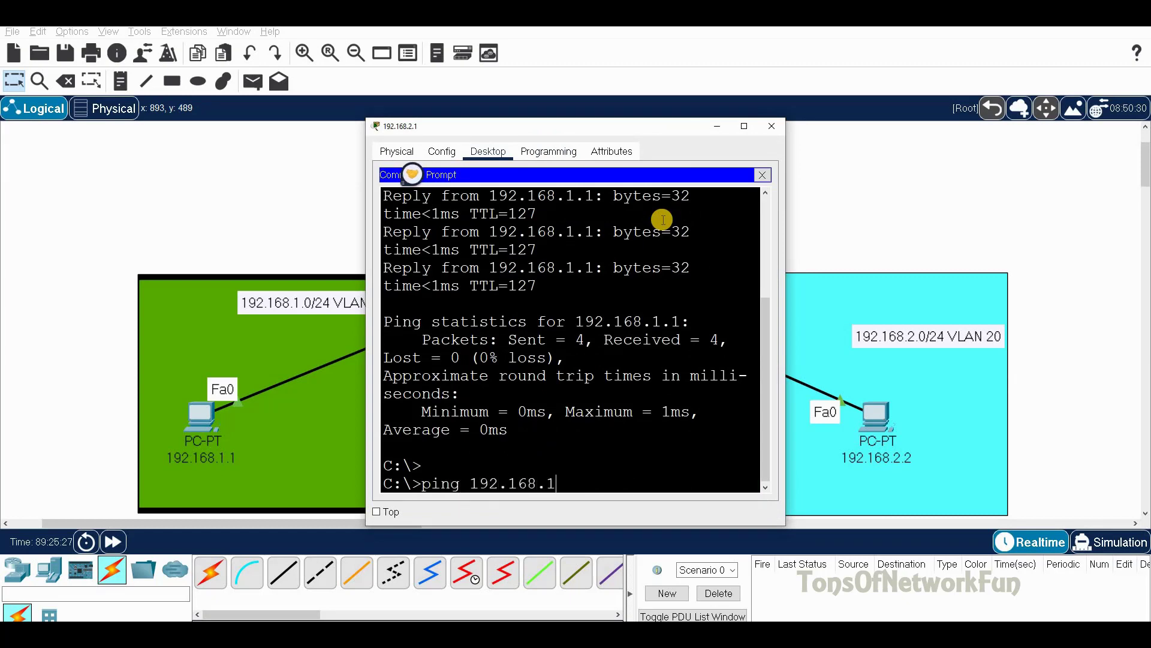
type(".1")
key("Return")
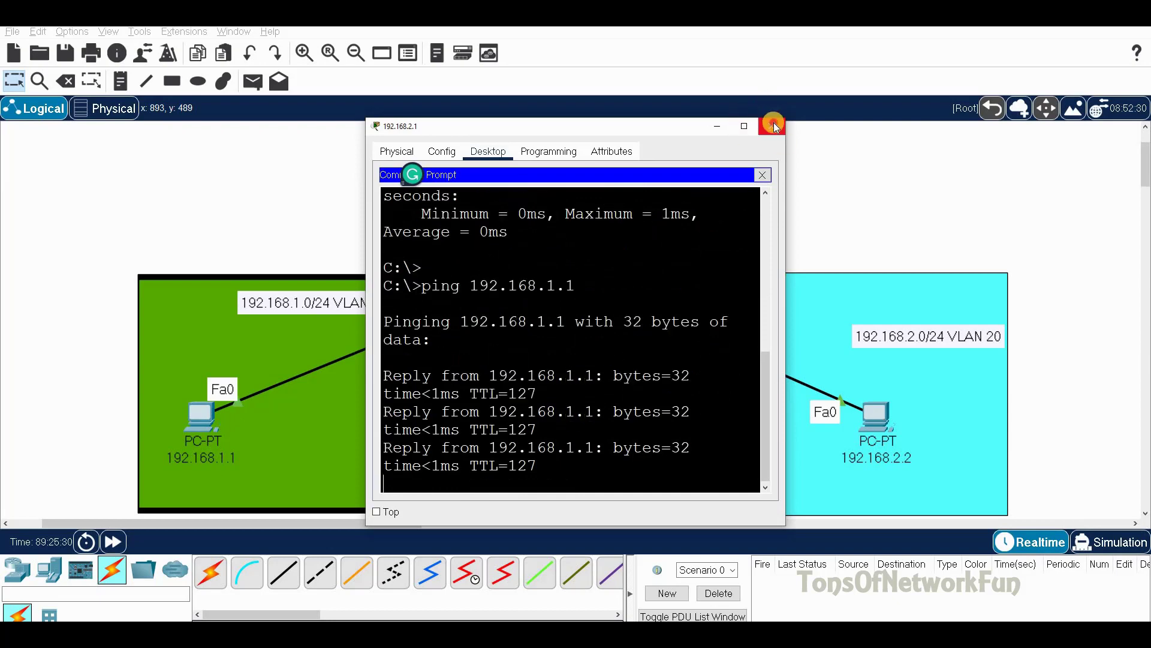
left_click(774, 124)
From PC 192.168.2.2's command prompt, ping the VLAN 10 host 192.168.1.2, then close the window.
left_click(877, 414)
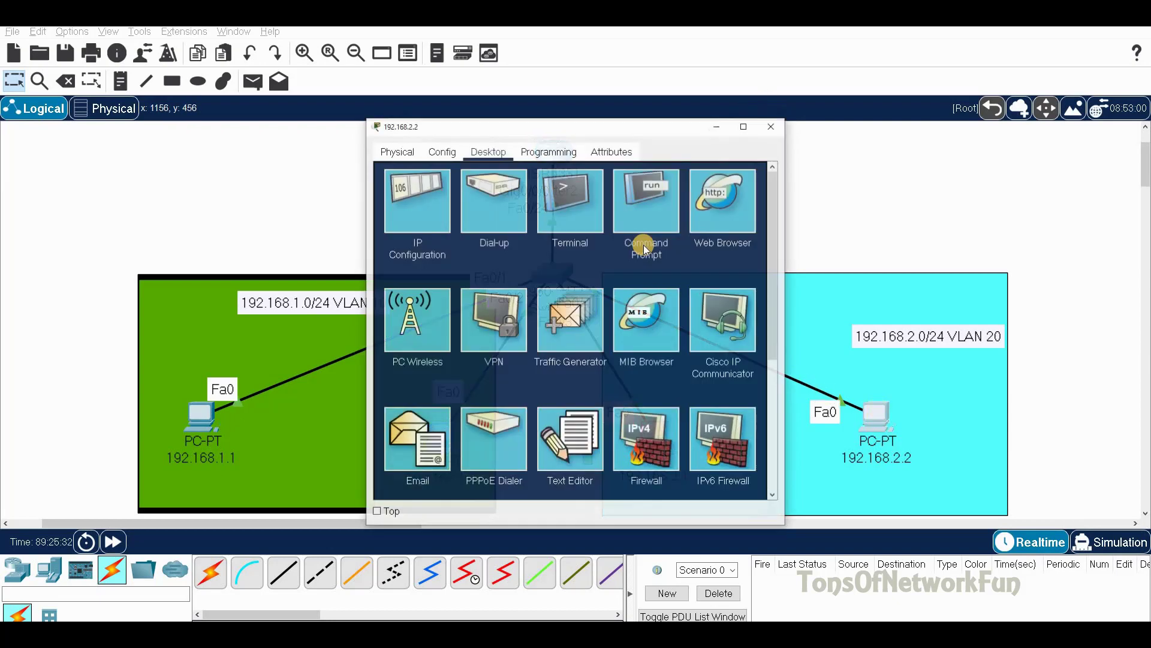
left_click(644, 244)
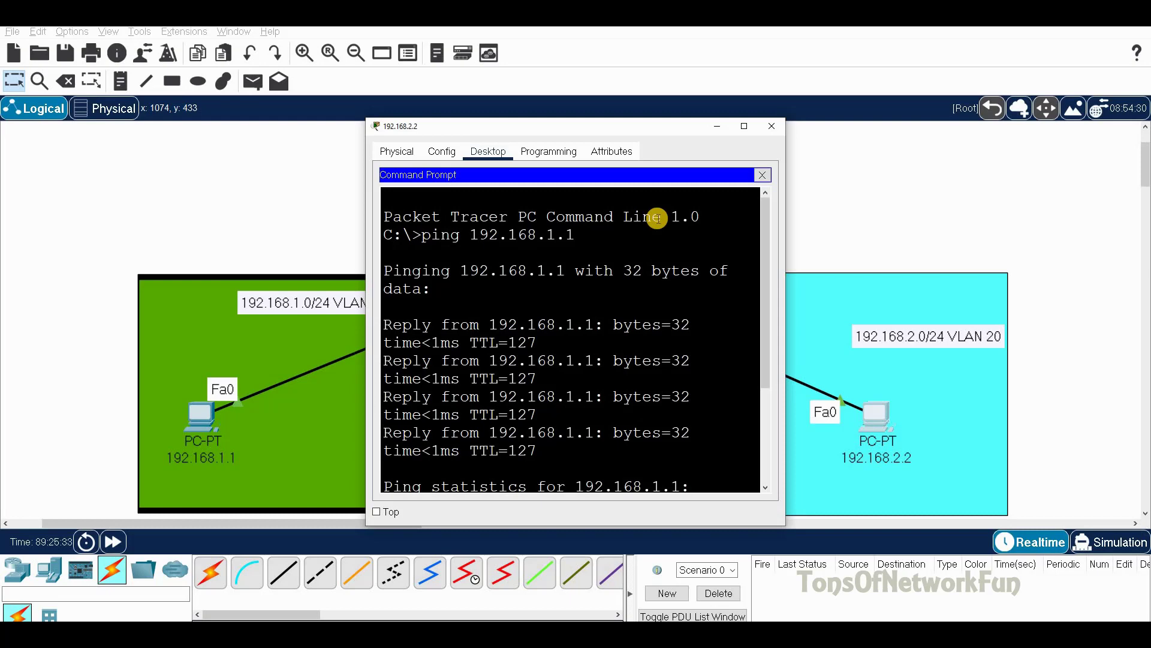
key("Return")
type("ping")
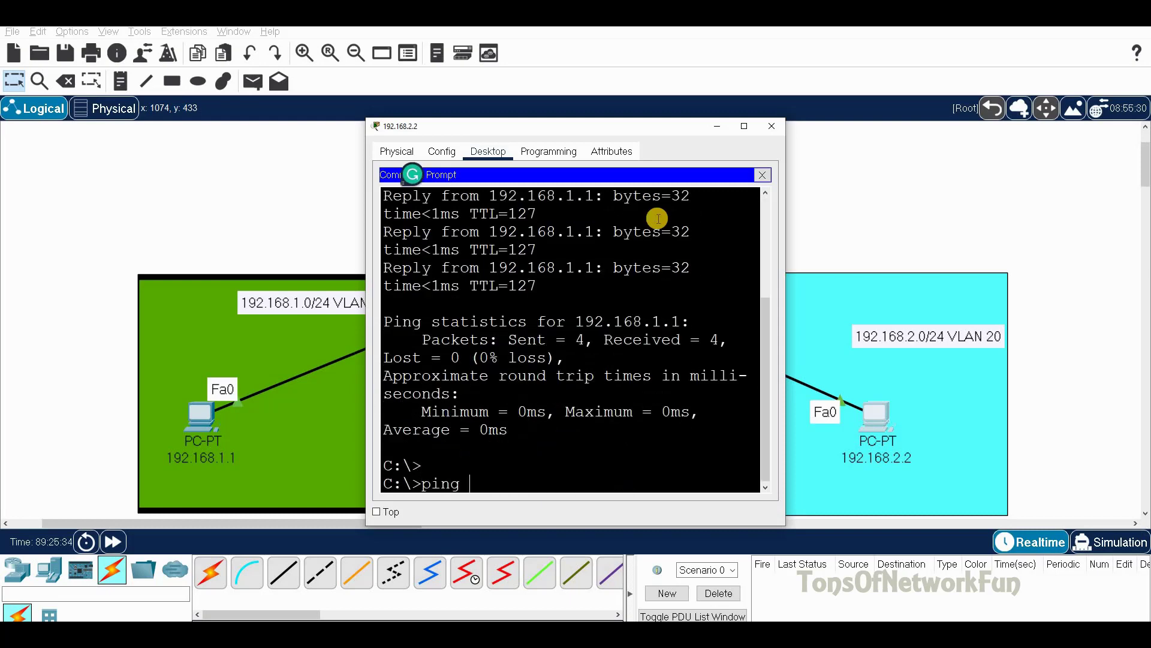
type(" 192.168.2.2")
key("Return")
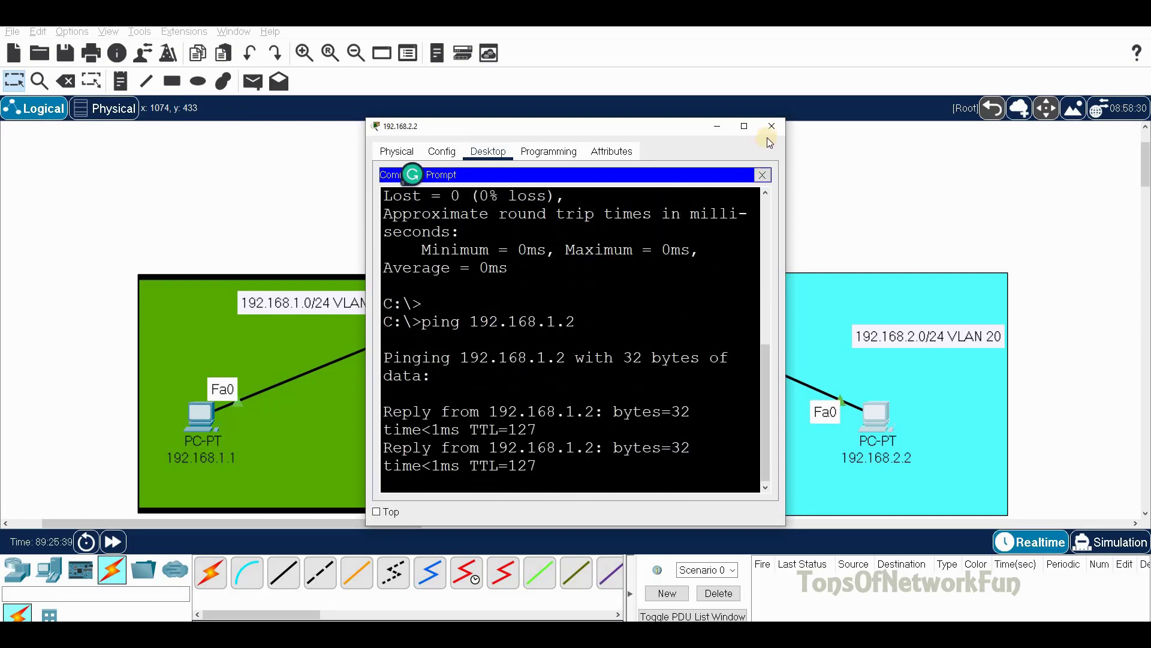
left_click(773, 127)
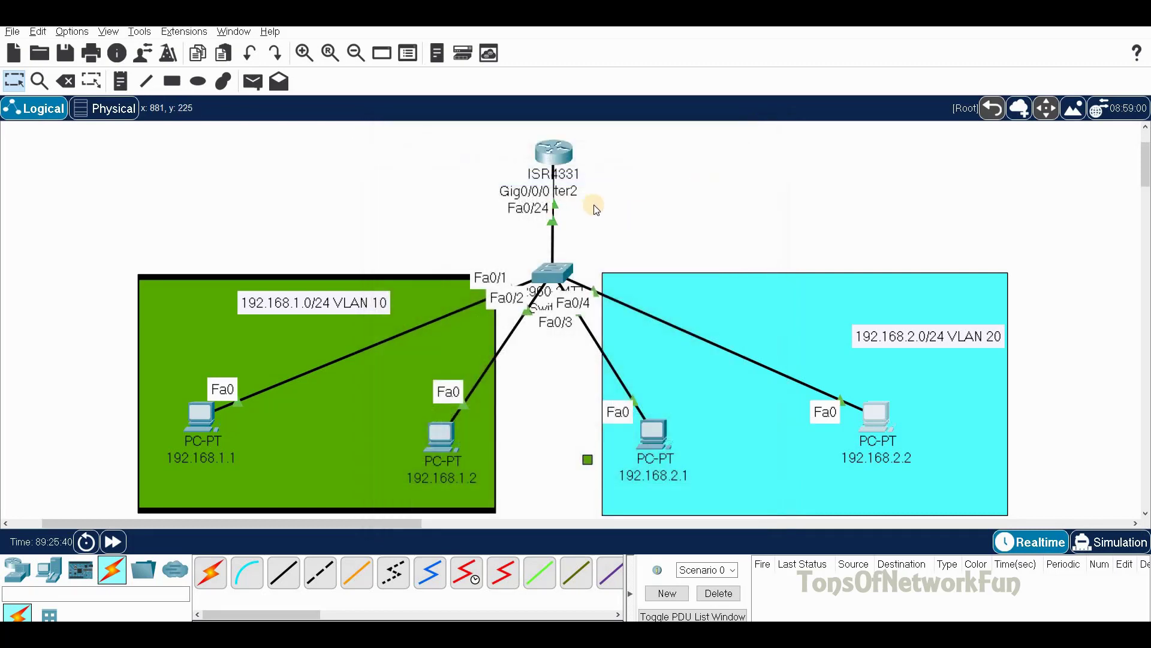